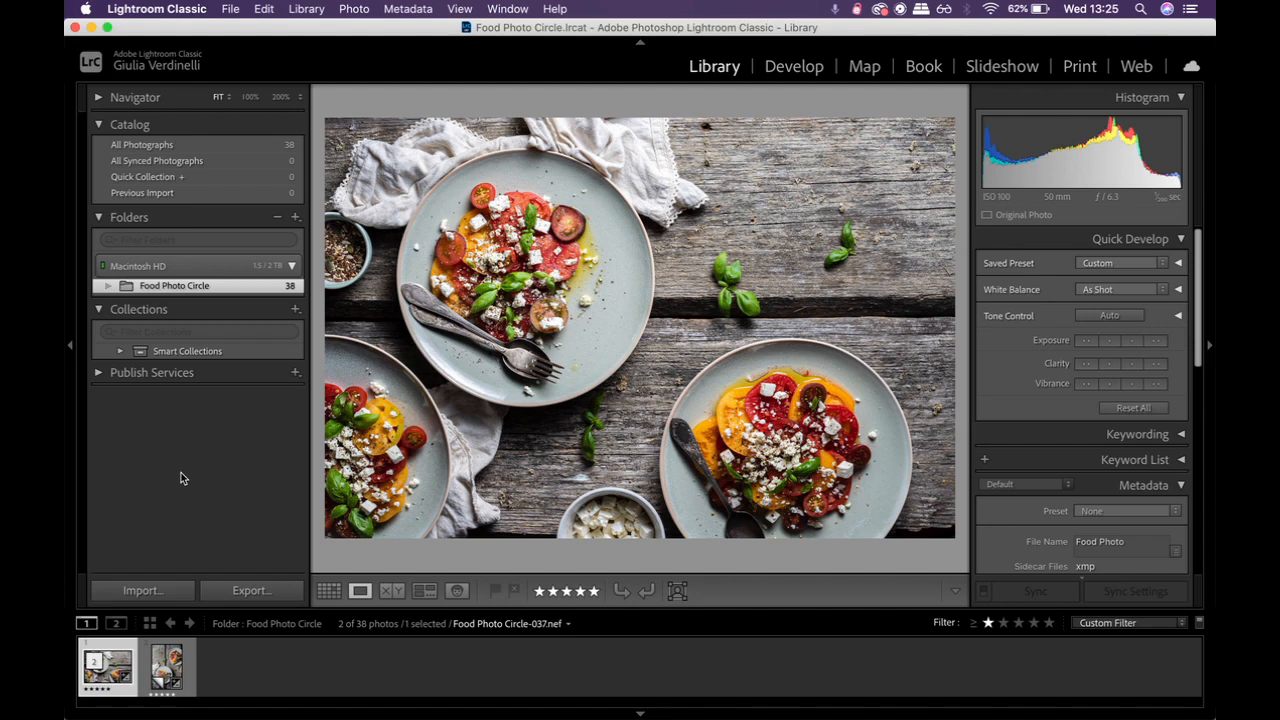
Step: Open the import dialog and choose the Import folder on the Ariel 2 card as the photo source
left_click(140, 591)
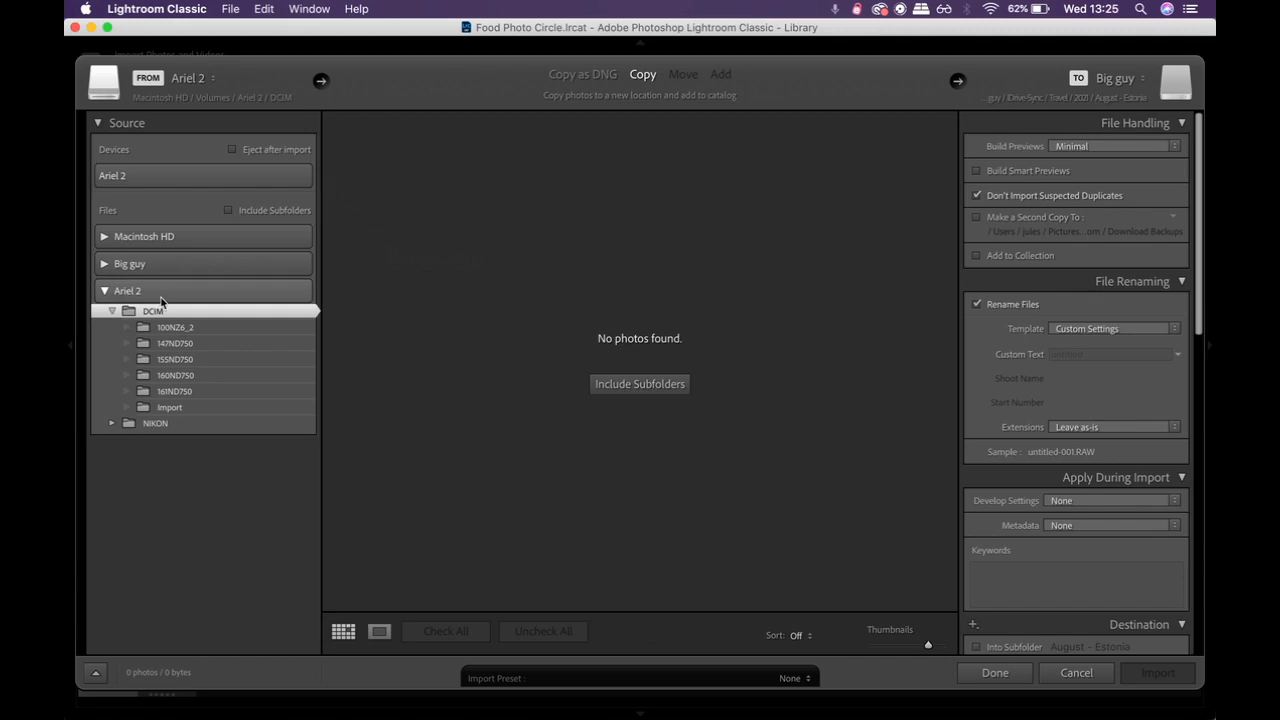
left_click(170, 409)
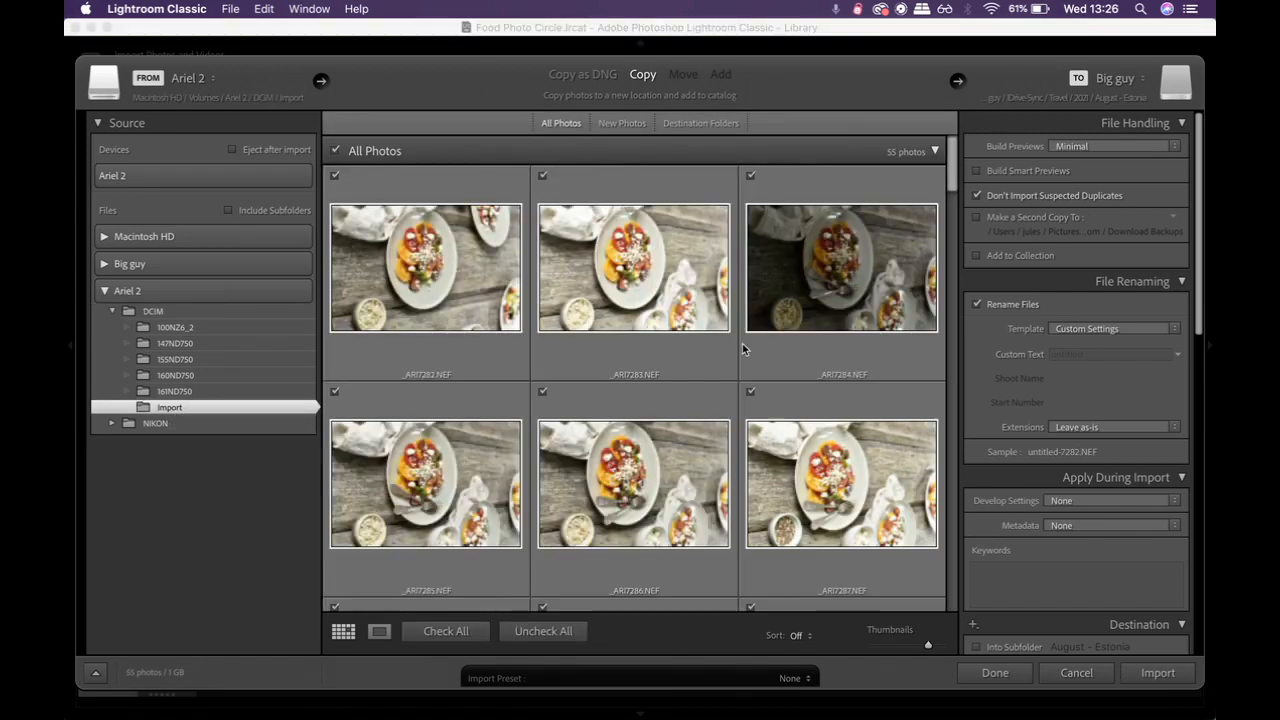
scroll(604, 401, "down", 5)
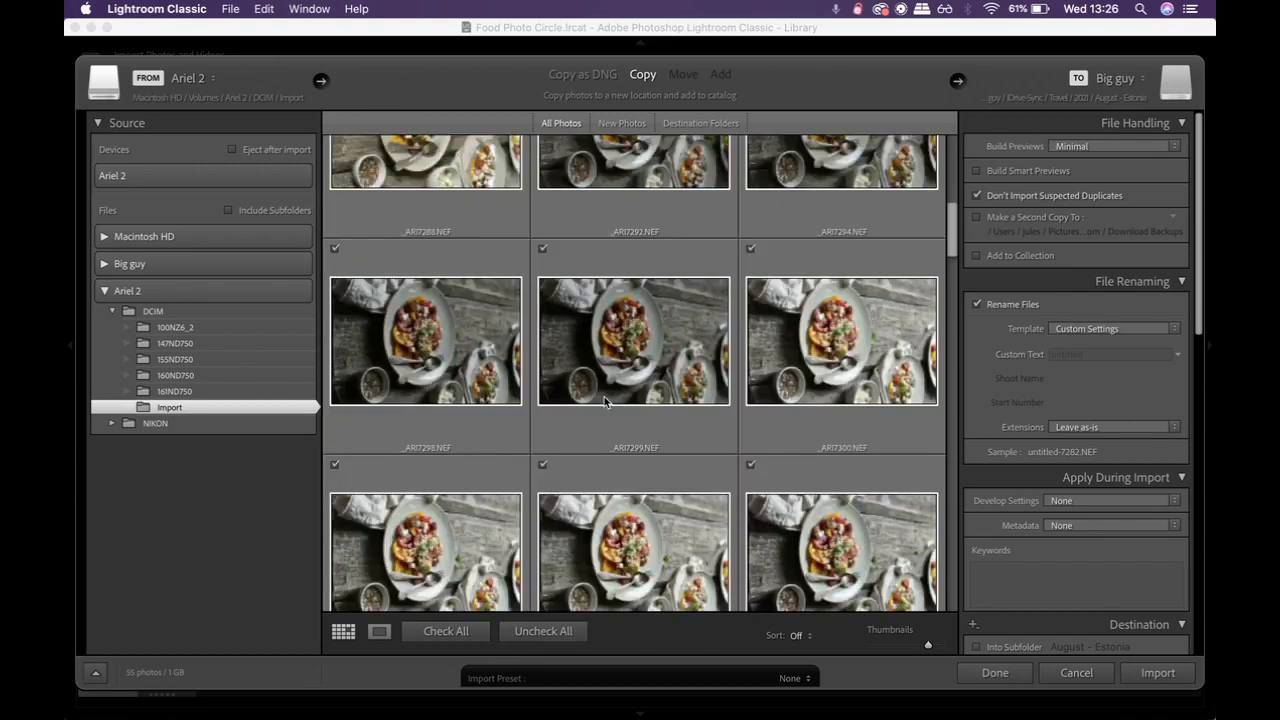
scroll(604, 401, "down", 10)
scroll(604, 401, "up", 15)
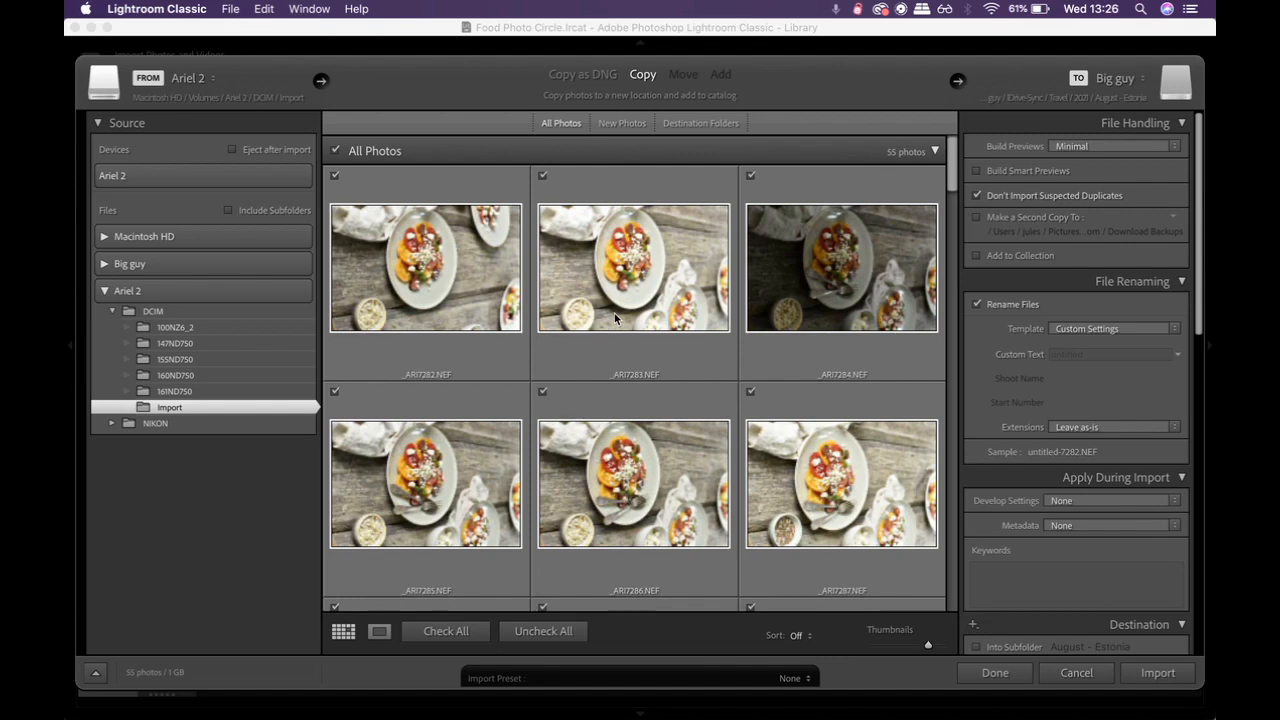
mouse_move(614, 313)
mouse_move(703, 319)
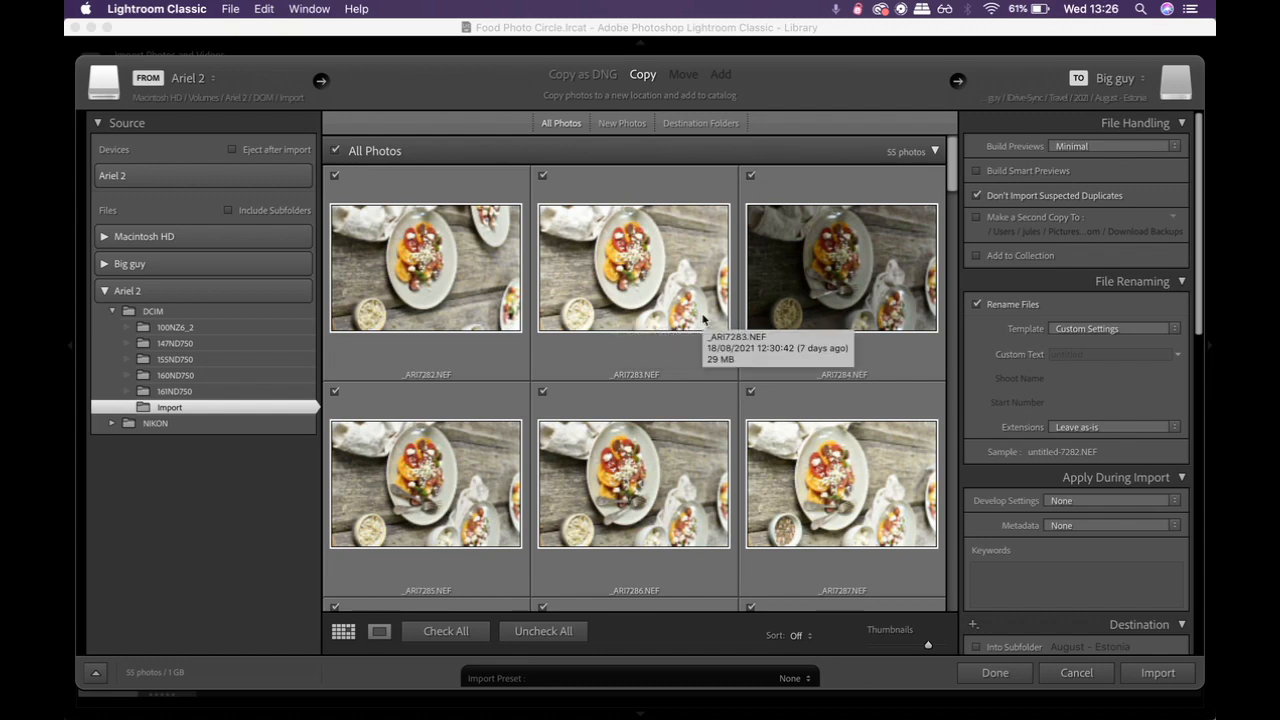
left_click(337, 151)
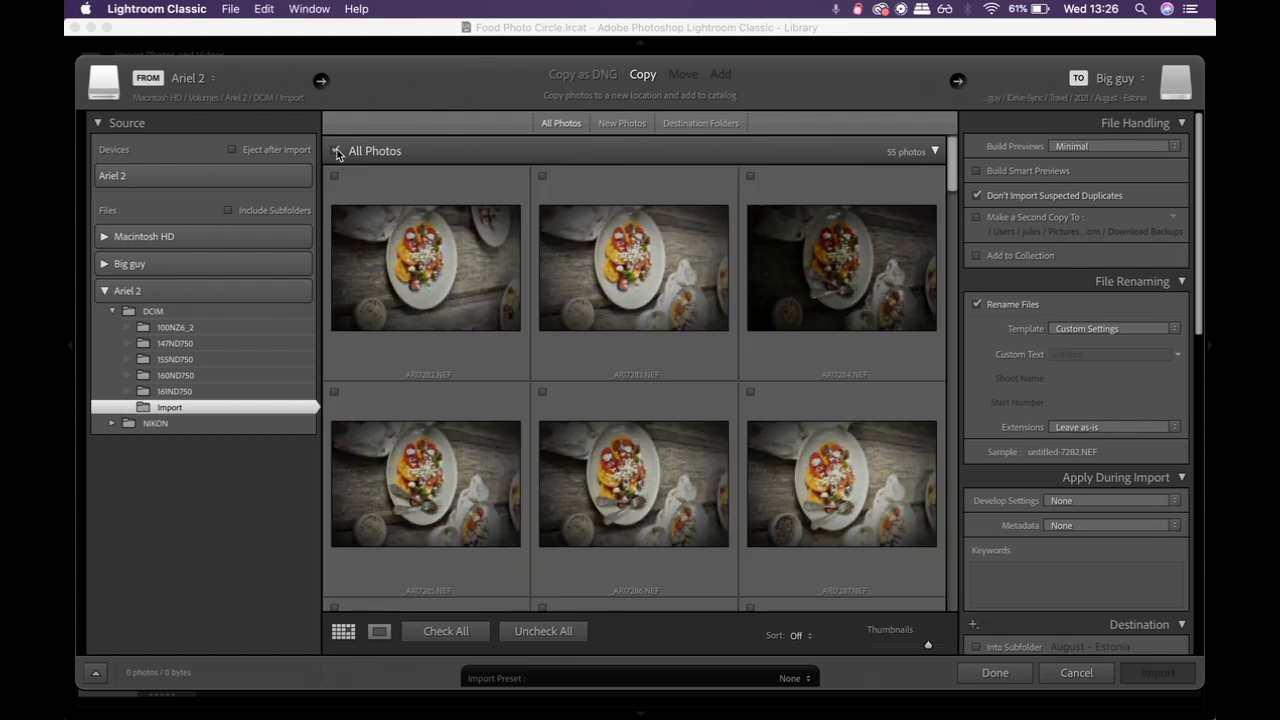
left_click(337, 151)
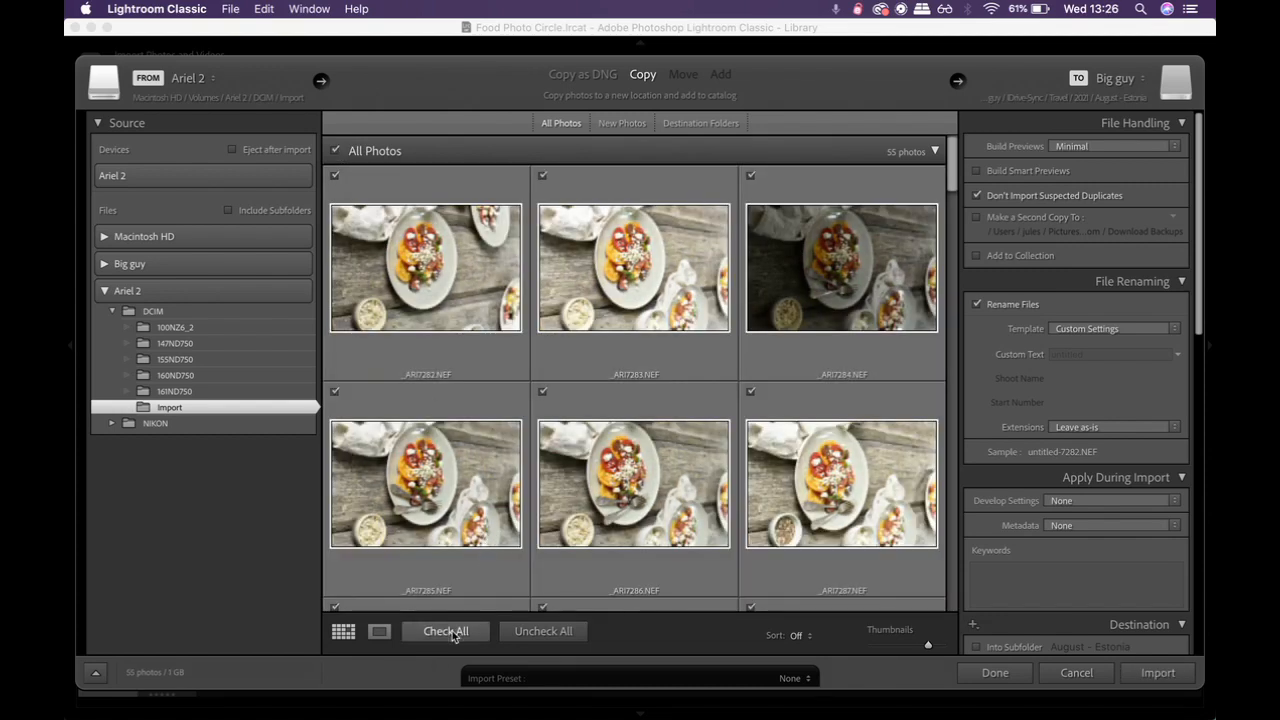
left_click(514, 634)
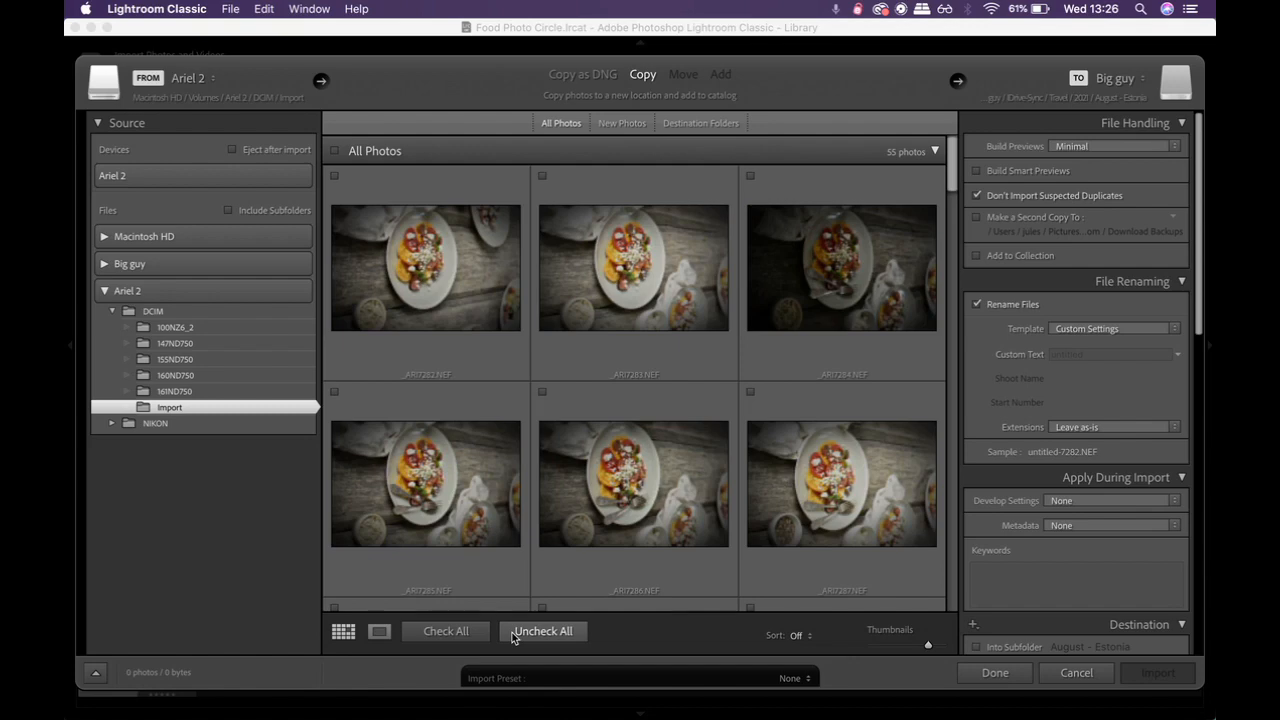
left_click(543, 177)
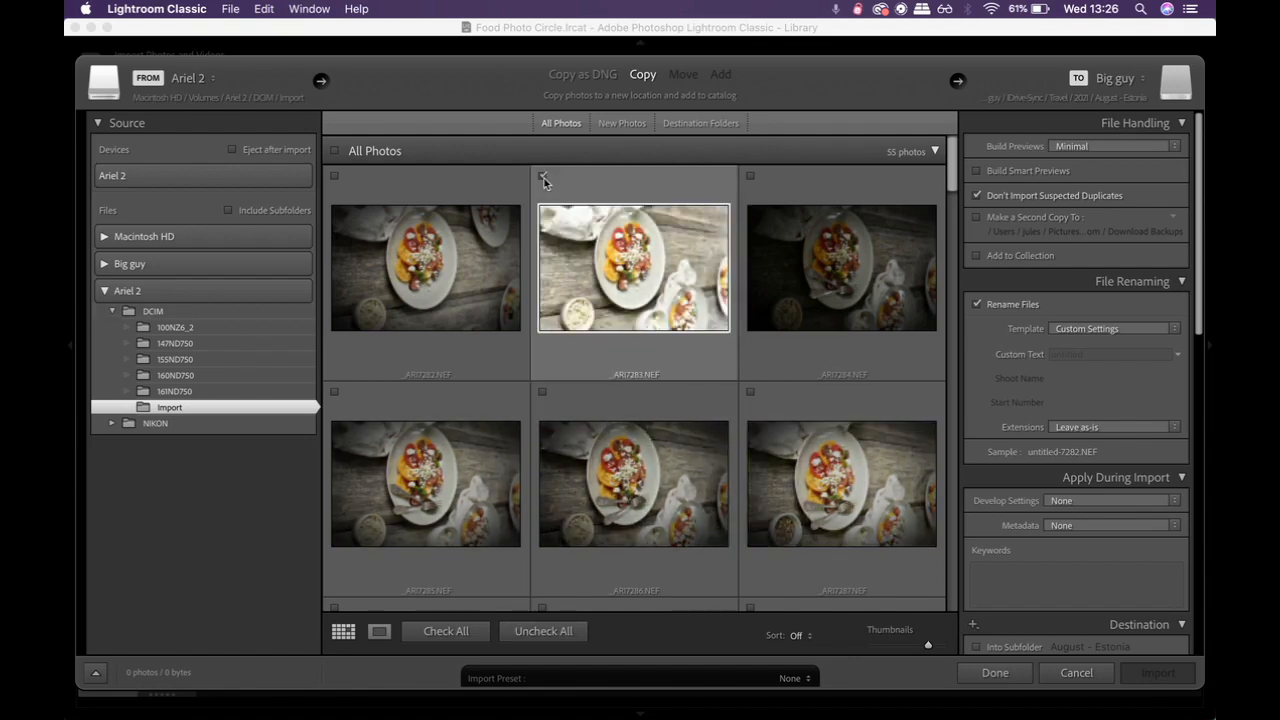
left_click(751, 177)
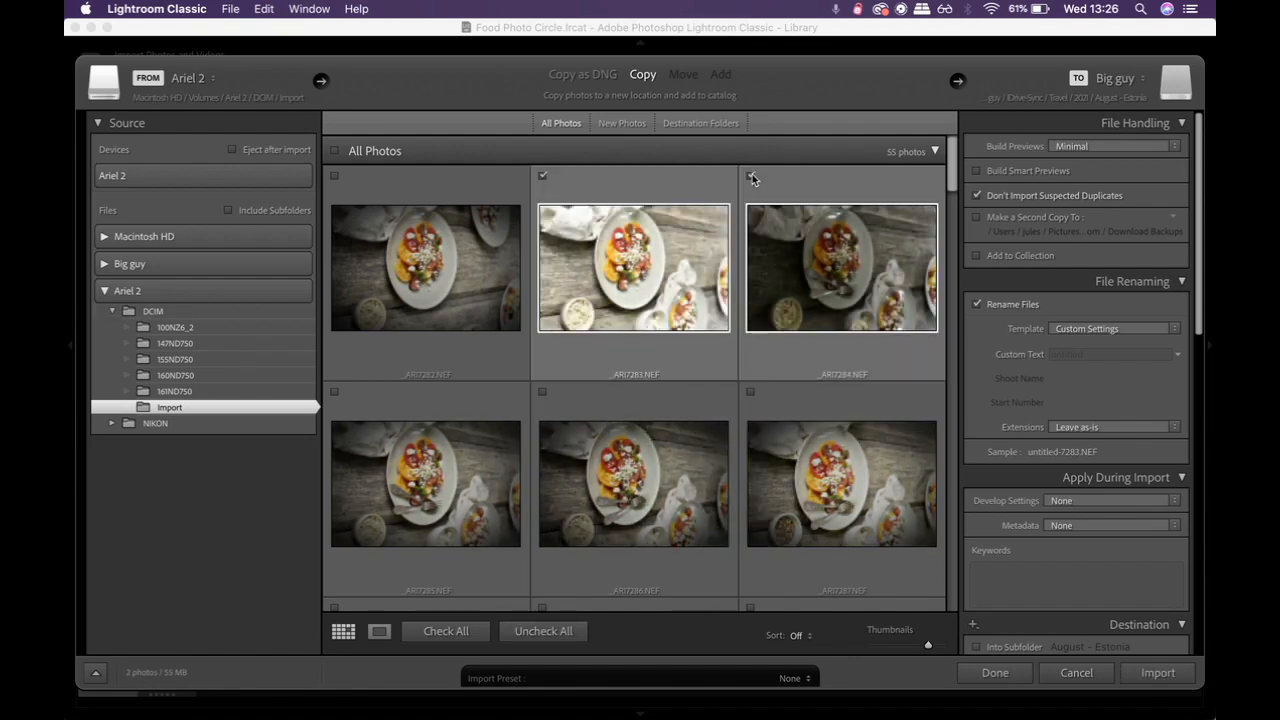
left_click(751, 177)
left_click(543, 177)
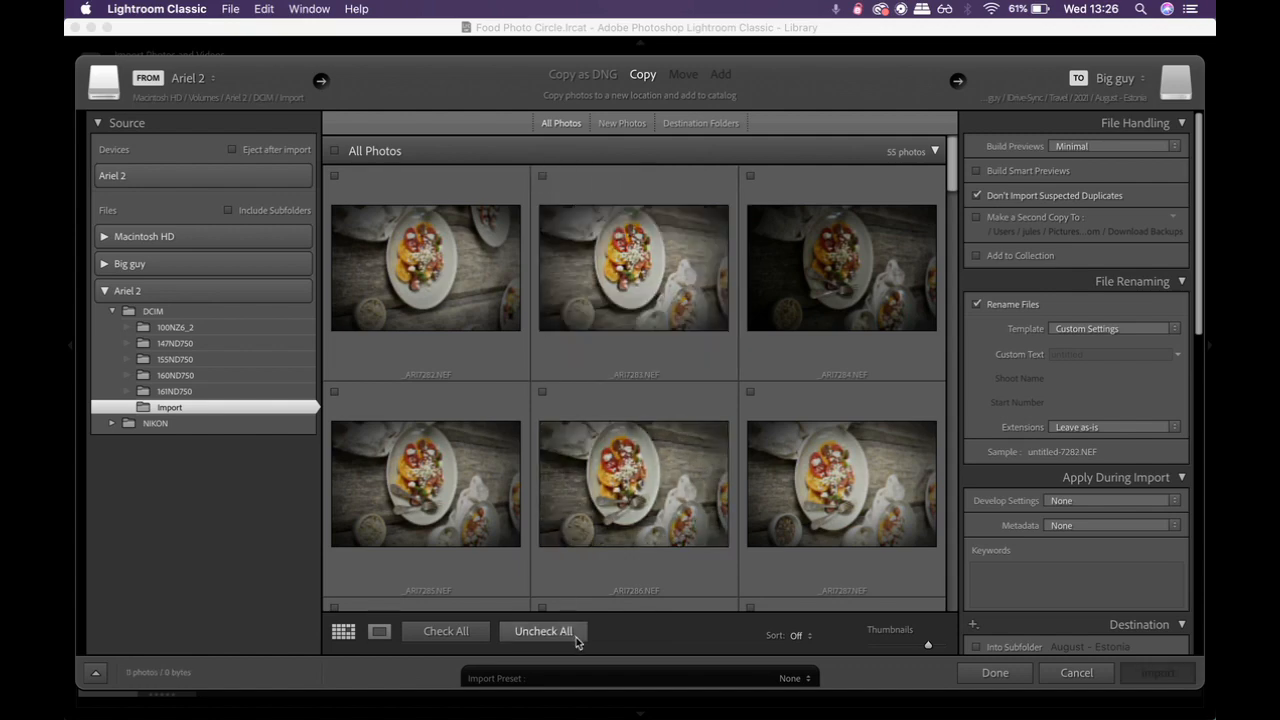
left_click(455, 632)
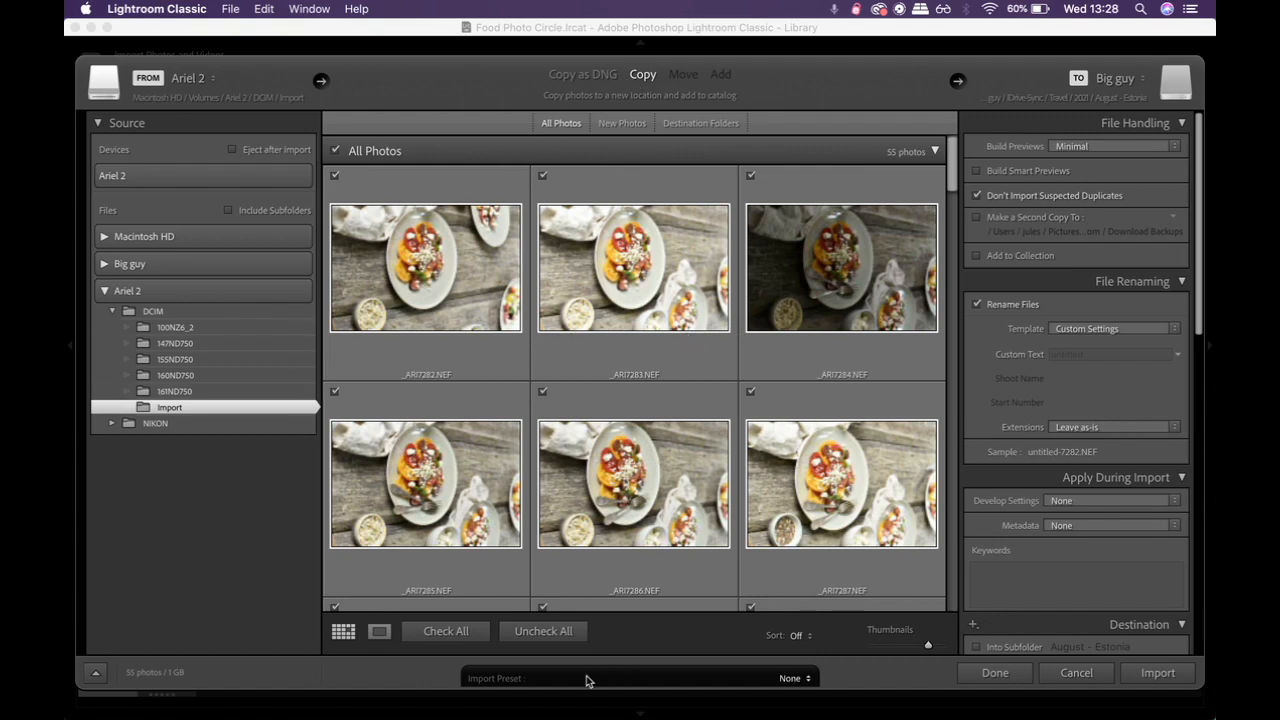
left_click(566, 634)
left_click(560, 274)
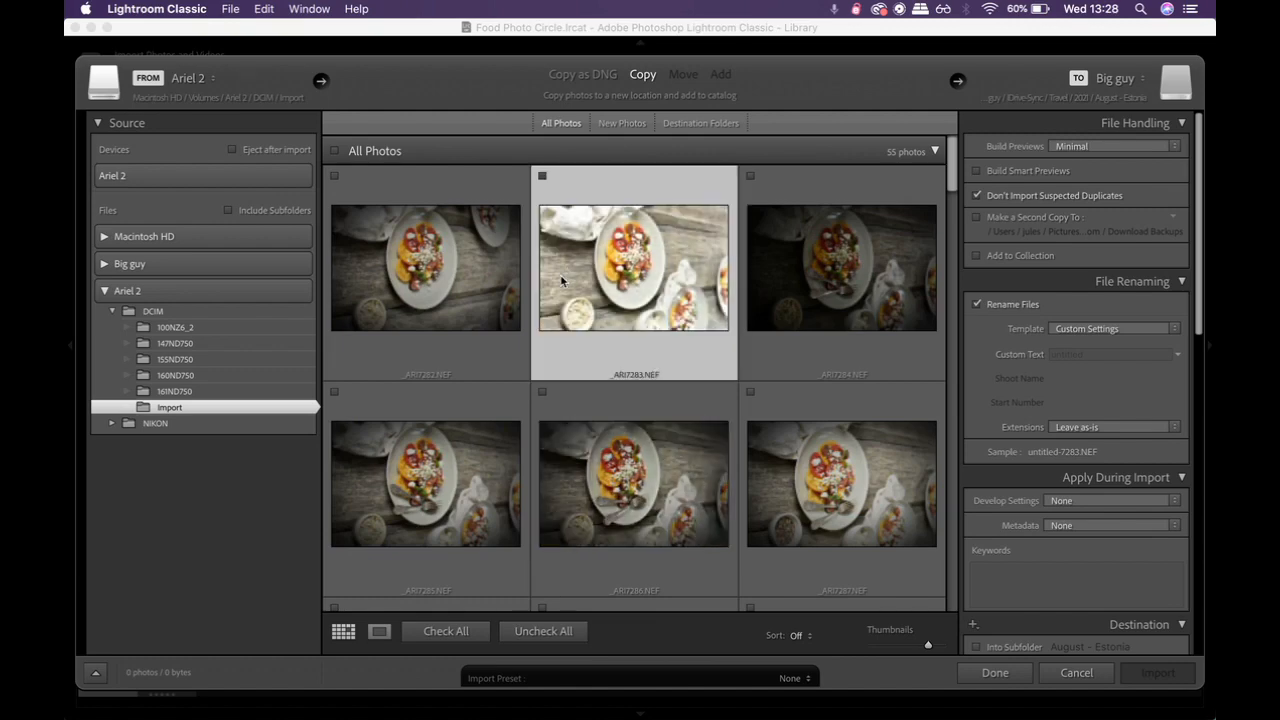
scroll(560, 274, "down", 2)
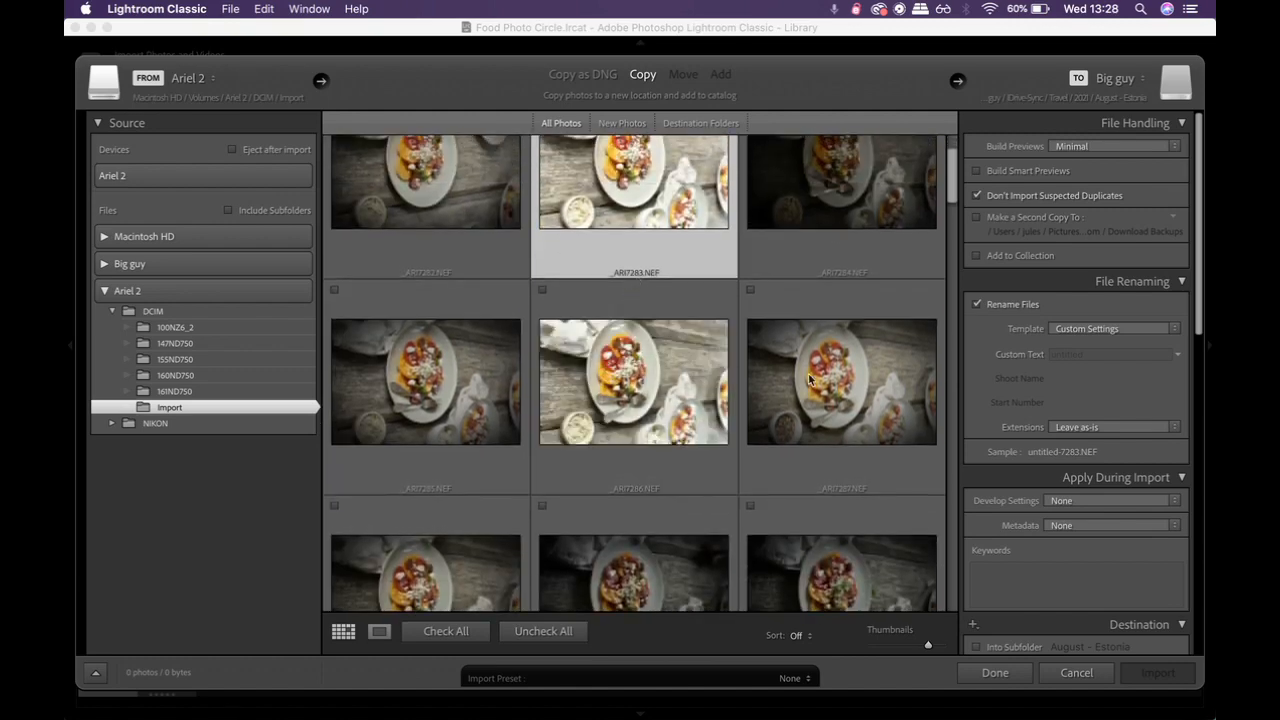
left_click(843, 388, "shift")
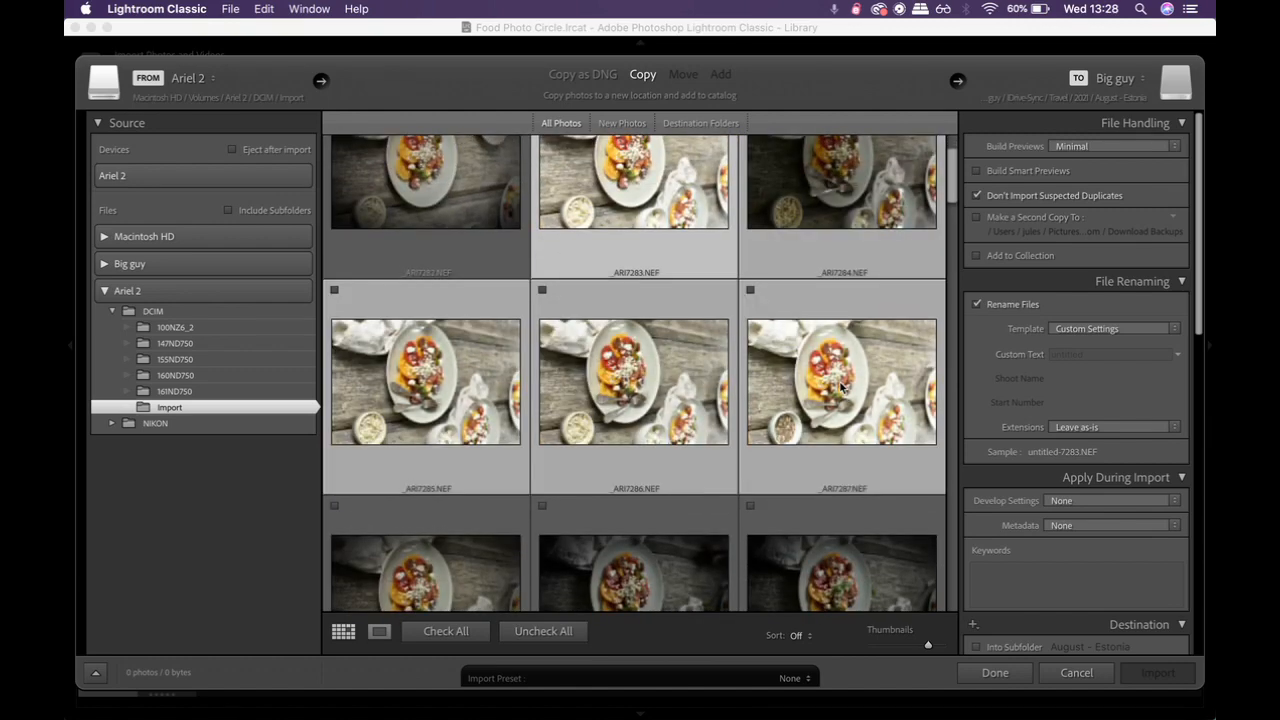
left_click(751, 290)
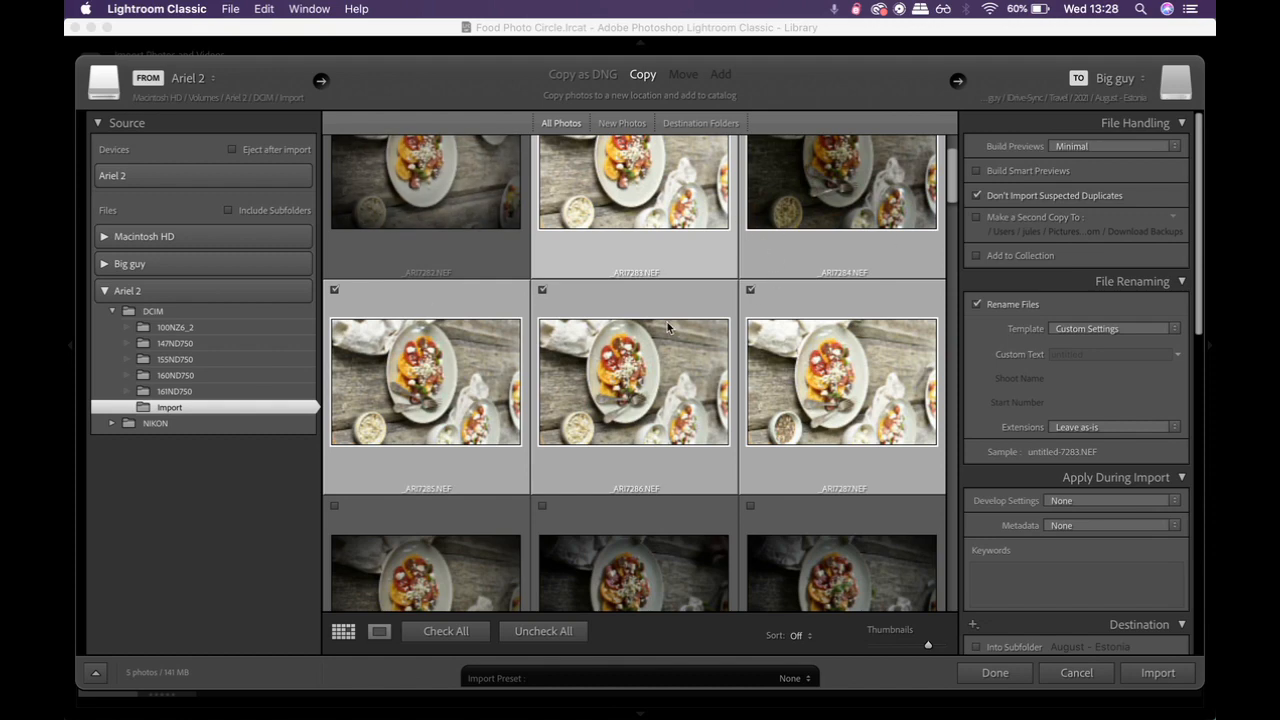
left_click(445, 631)
scroll(641, 453, "up", 2)
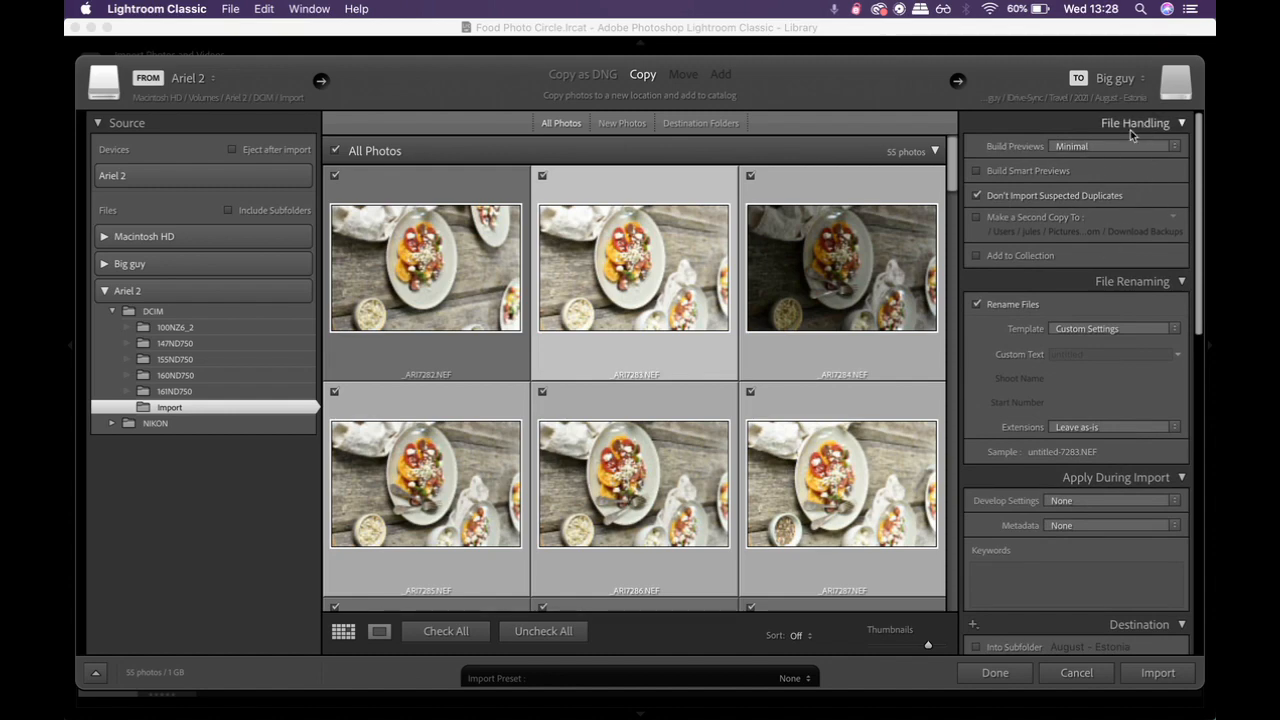
Step: Keep Build Previews at Minimal and turn on Build Smart Previews
left_click(1068, 146)
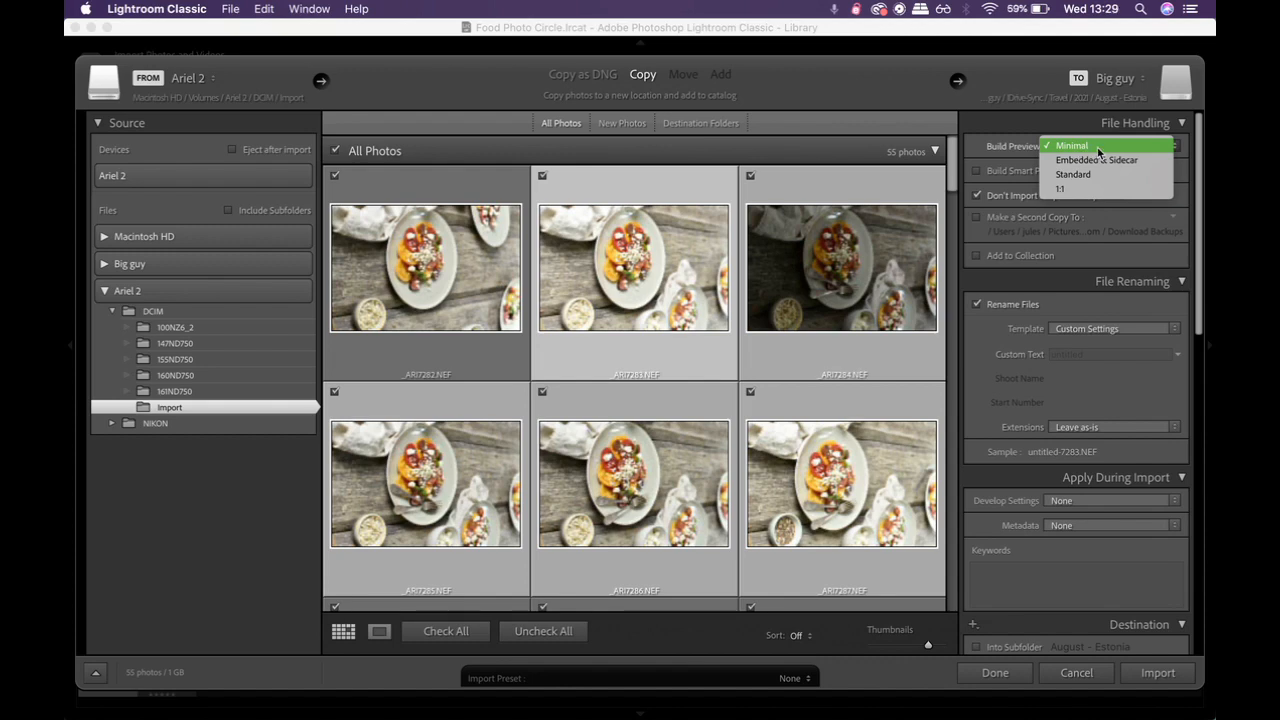
left_click(1098, 148)
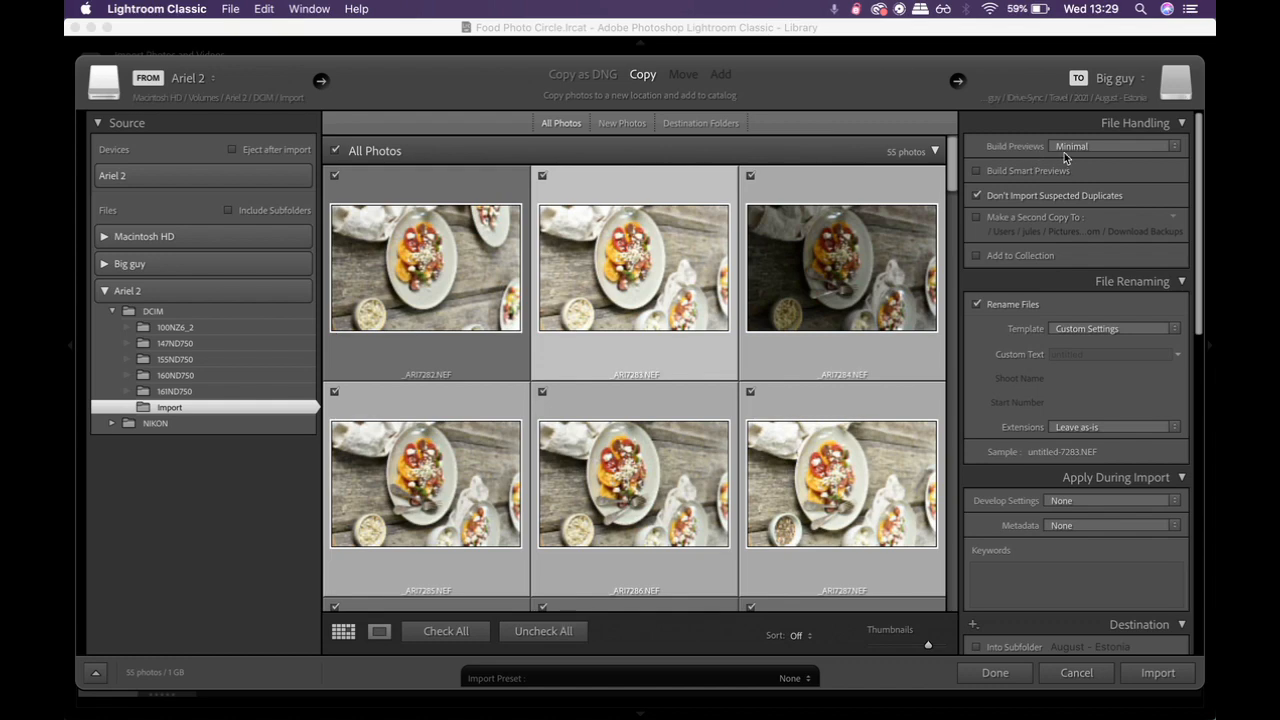
left_click(1070, 150)
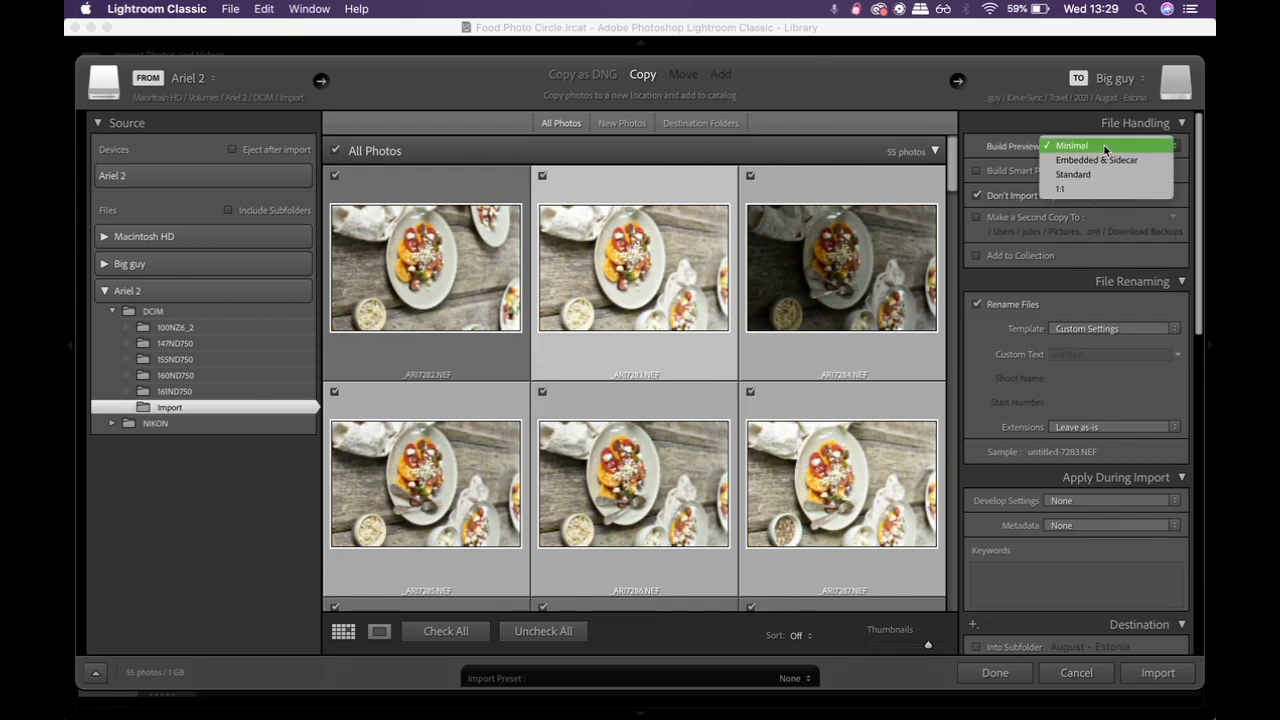
left_click(1107, 145)
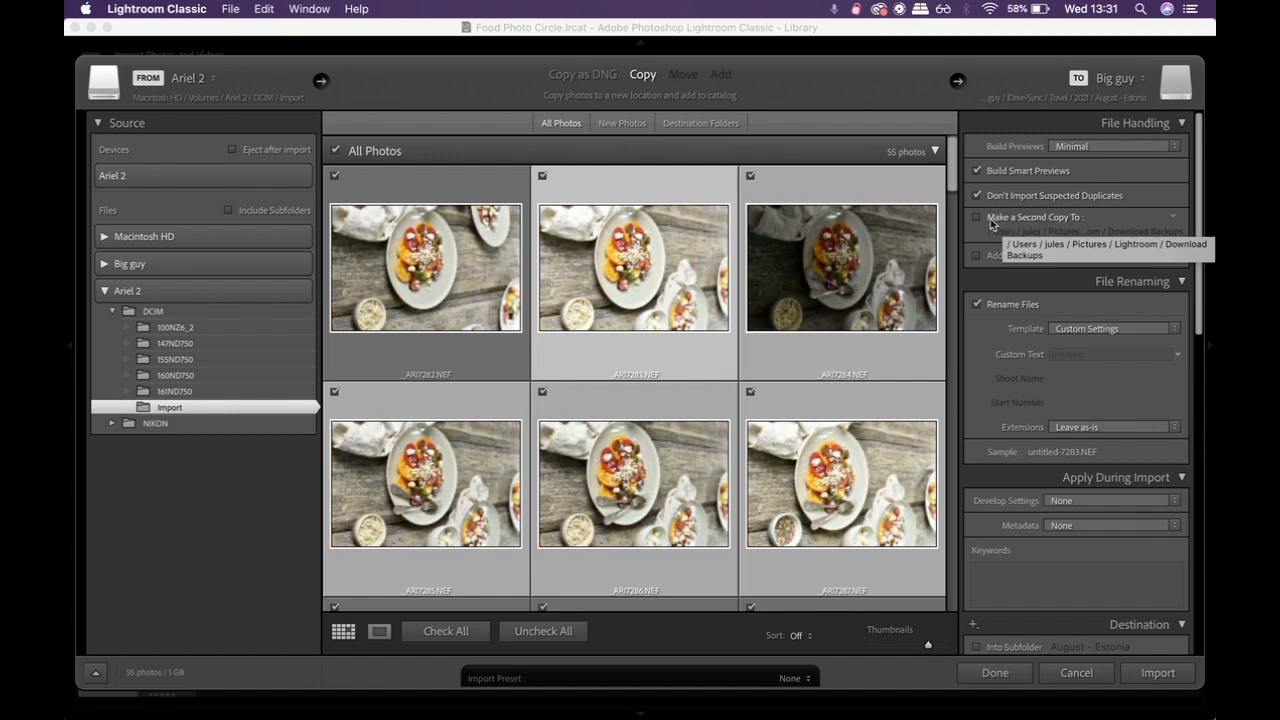
Step: Choose Custom Settings as the file renaming template
scroll(995, 224, "down", 1)
scroll(992, 224, "down", 2)
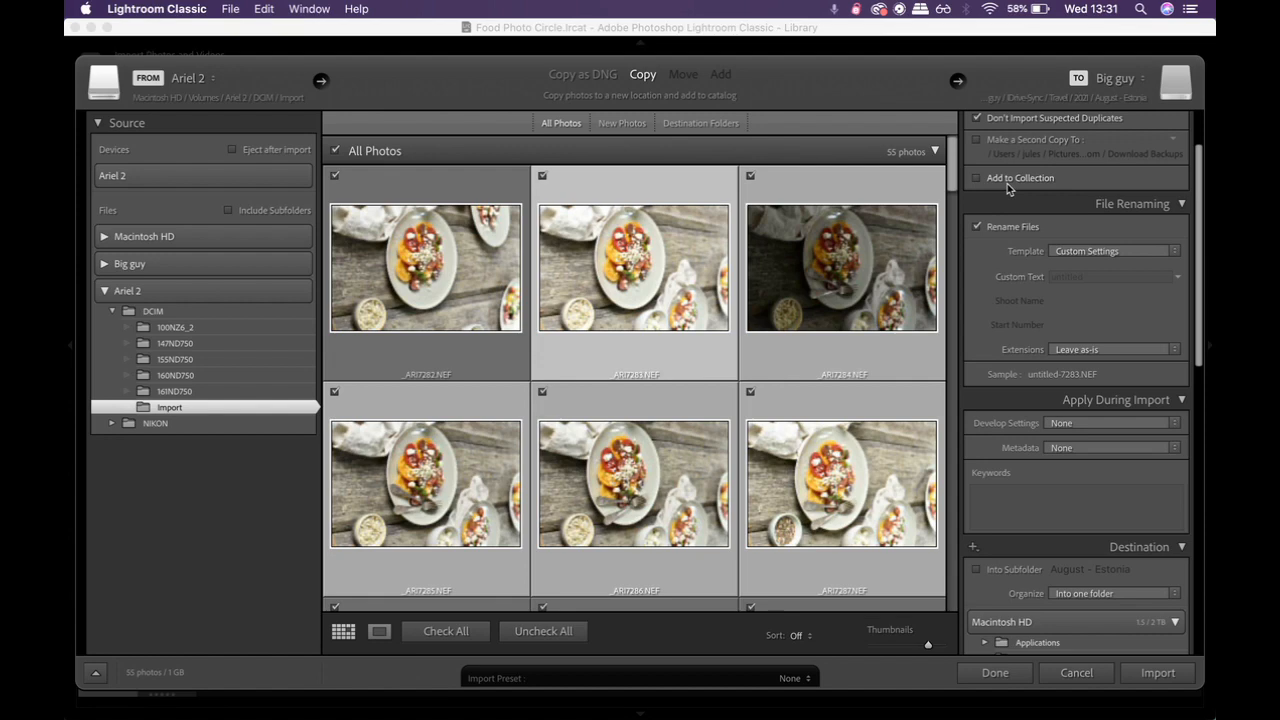
scroll(1132, 152, "down", 3)
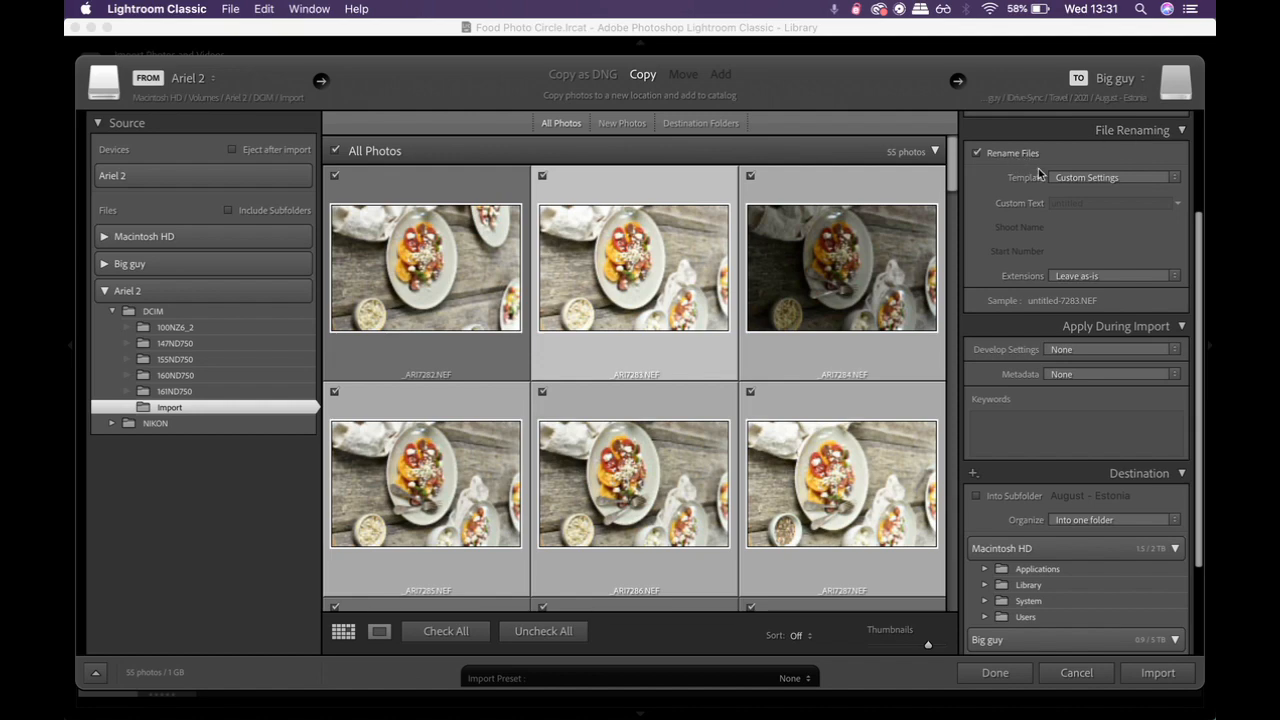
left_click(1082, 179)
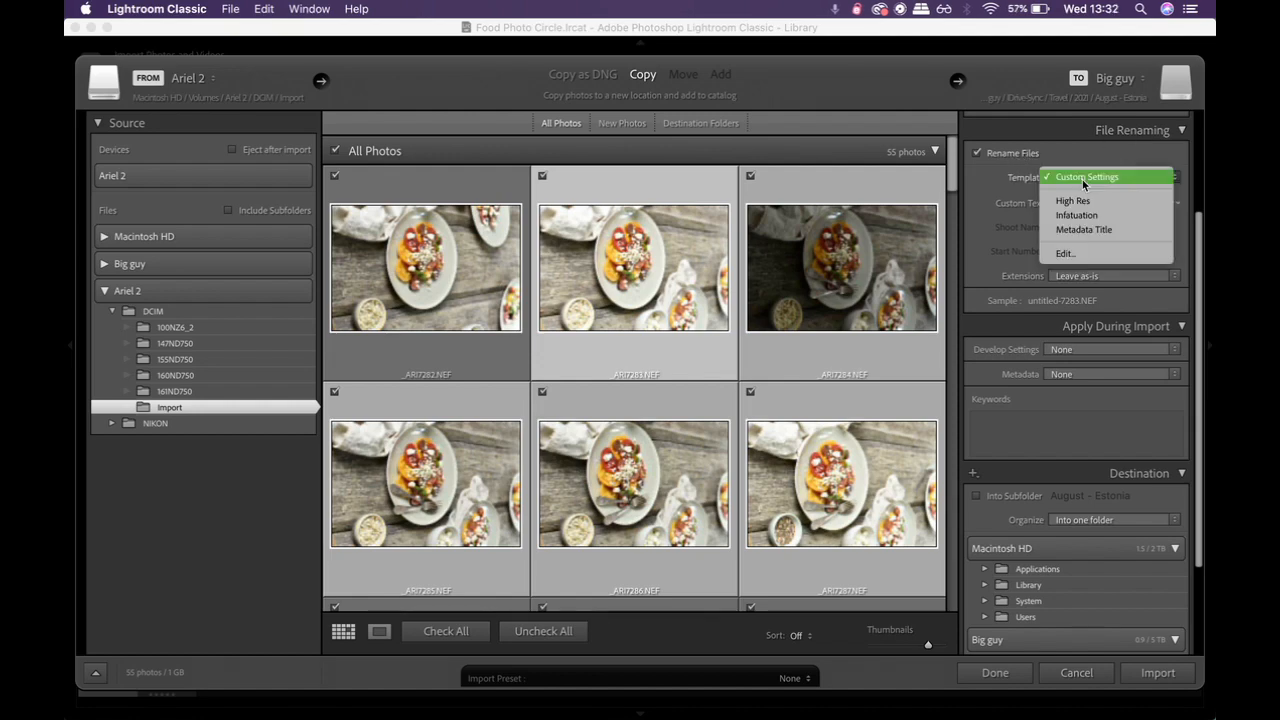
left_click(1092, 178)
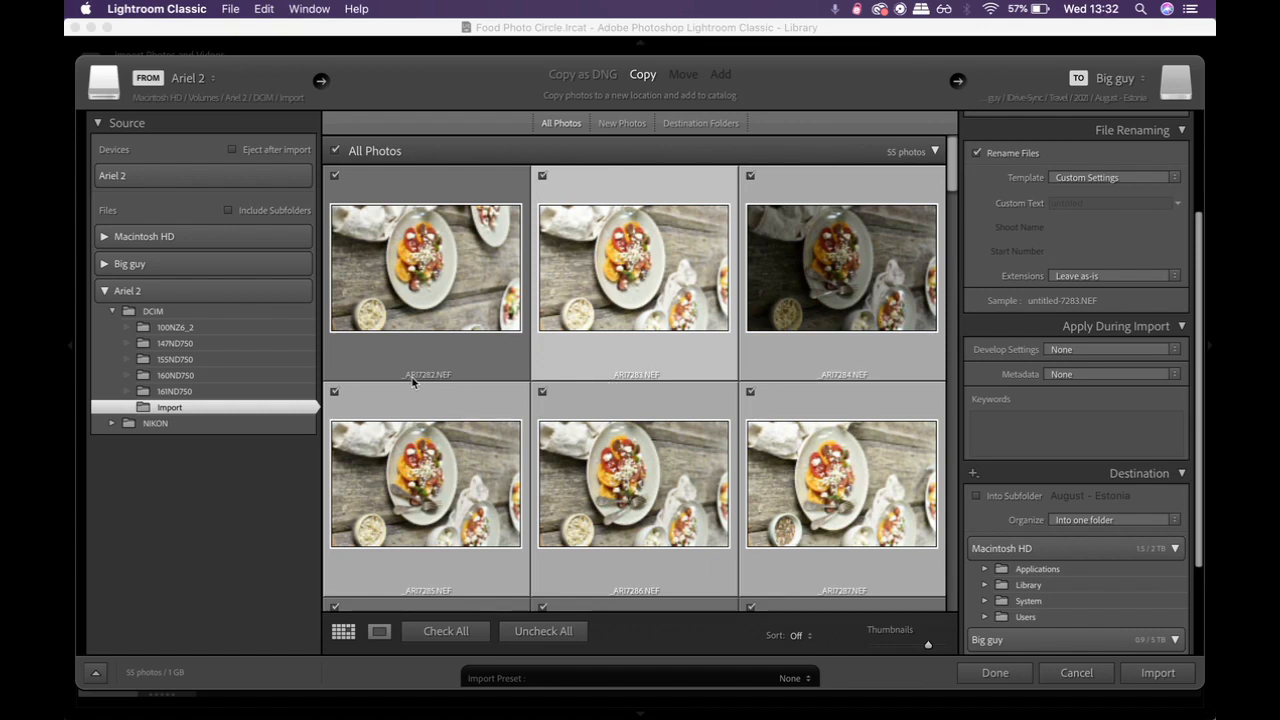
mouse_move(440, 376)
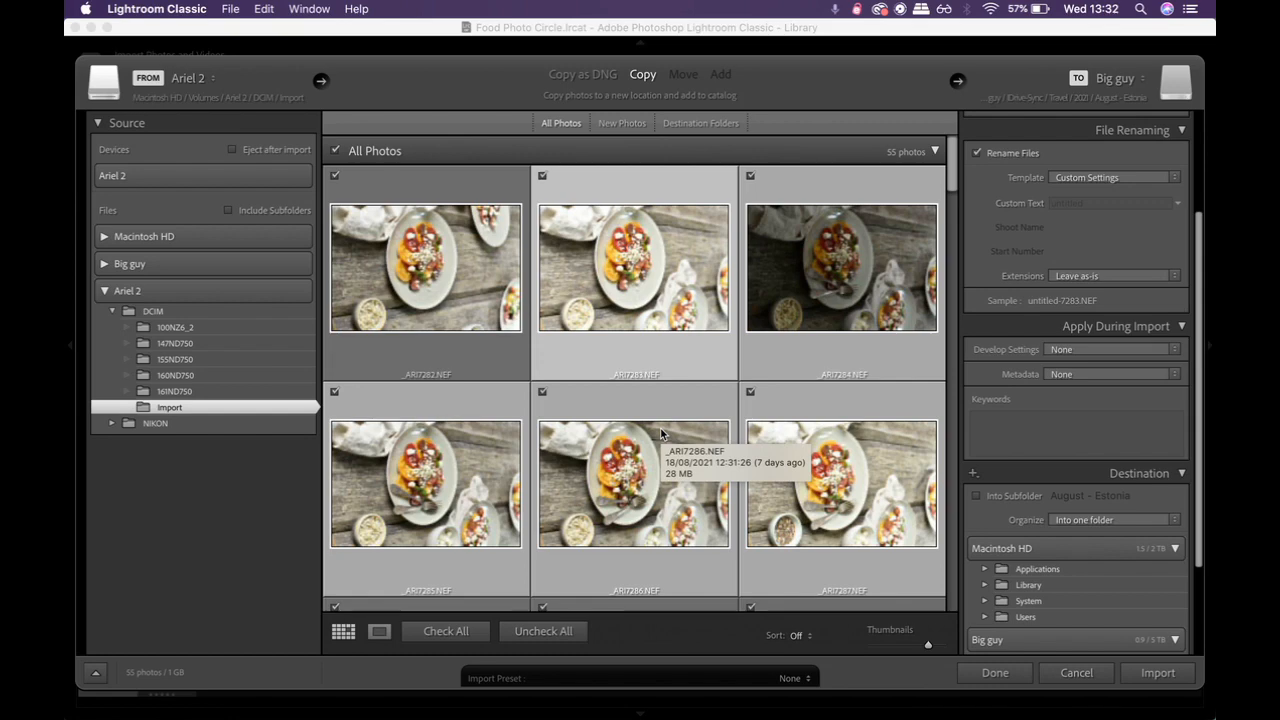
Step: Enter Tomato salad as the custom text for renamed files
left_click(1085, 203)
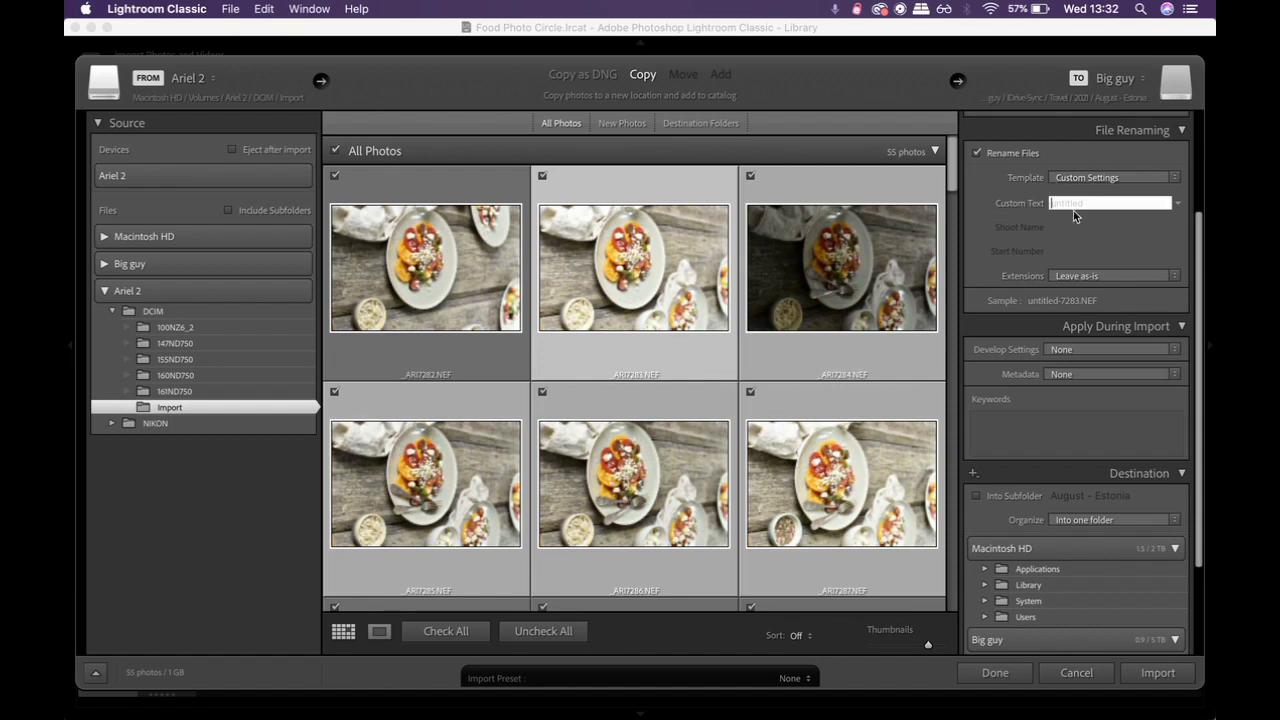
type("Tomato salad")
left_click(1150, 218)
Step: Open the filename template editor and replace the filename number suffix token with an Image # (1) token
scroll(1077, 210, "down", 1)
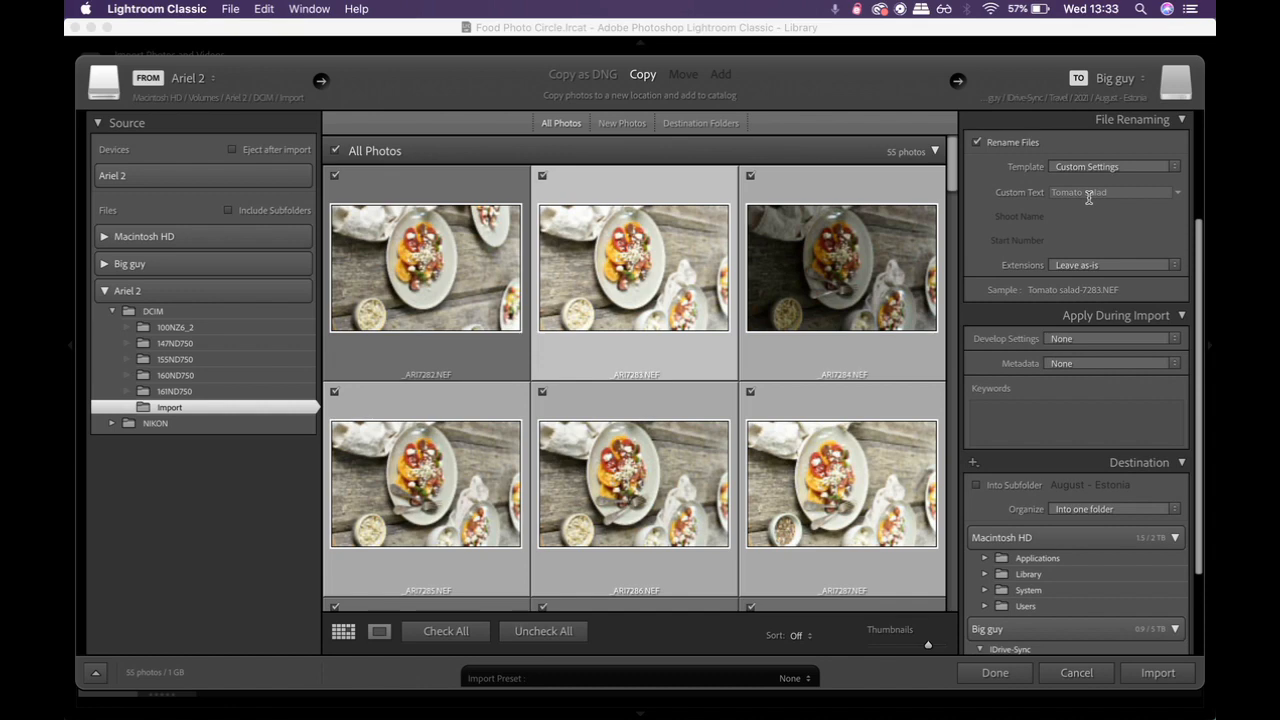
scroll(1089, 198, "down", 1)
left_click(1113, 161)
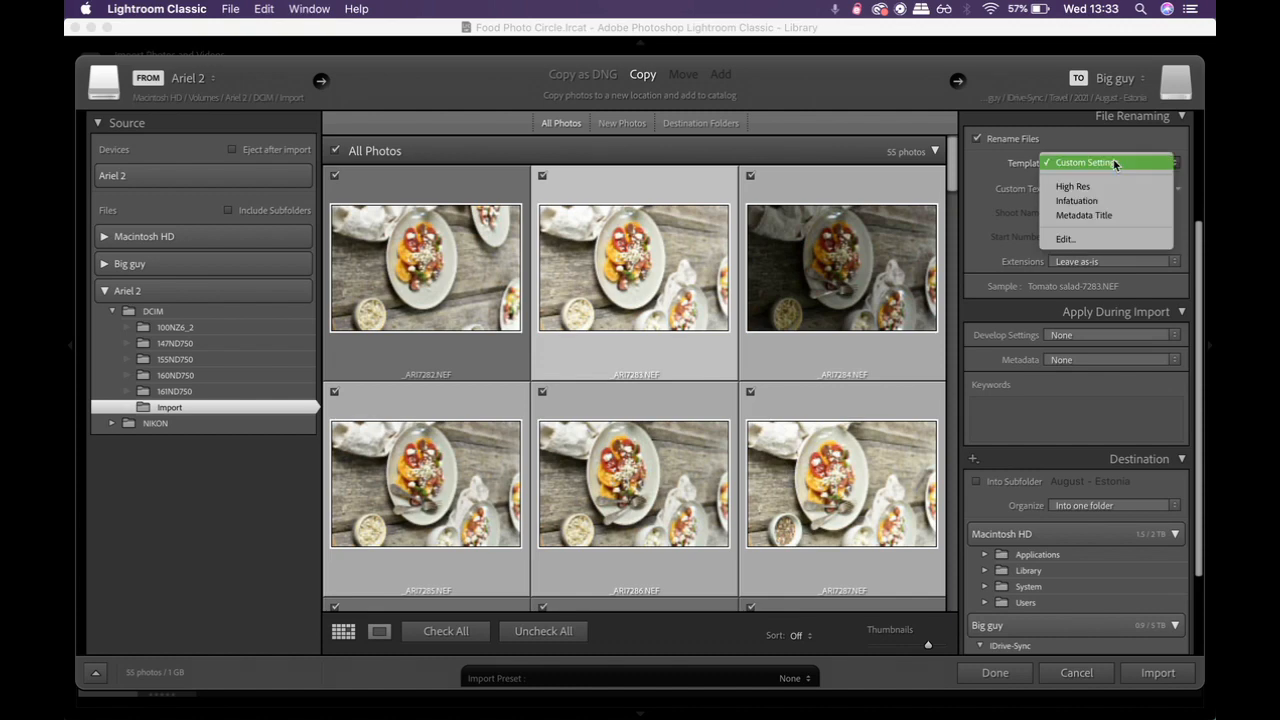
left_click(1078, 241)
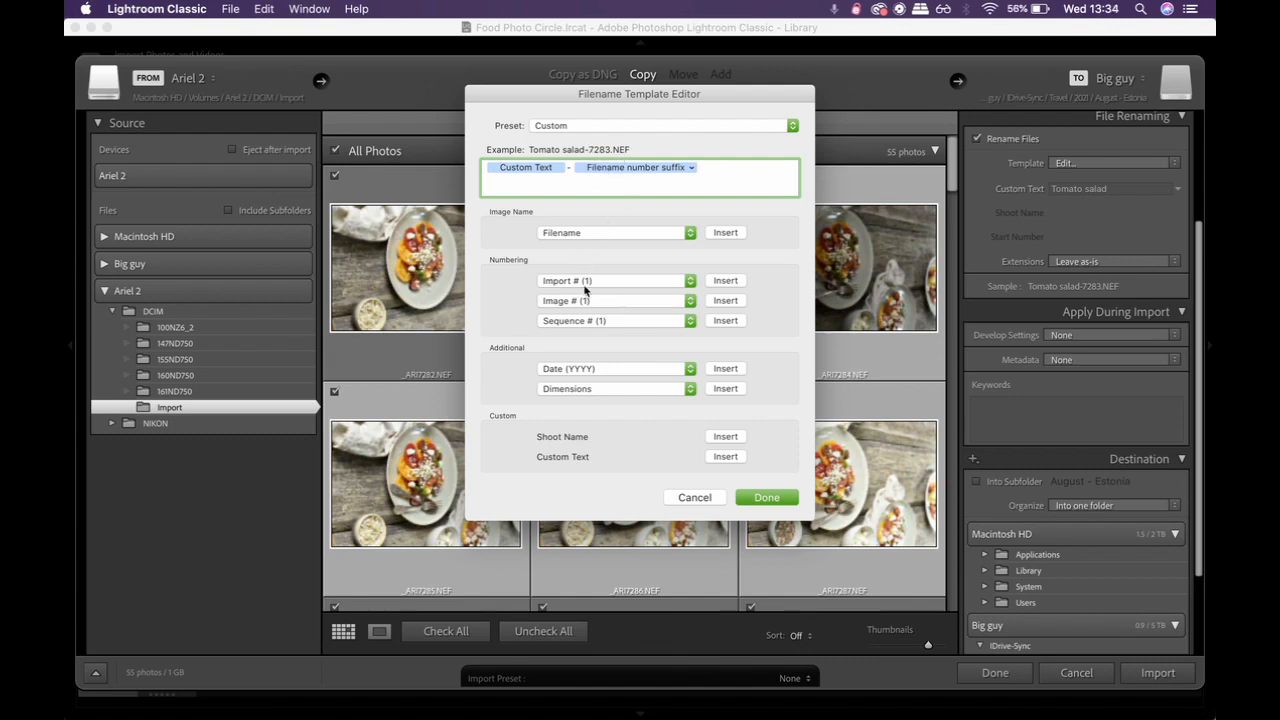
left_click(726, 301)
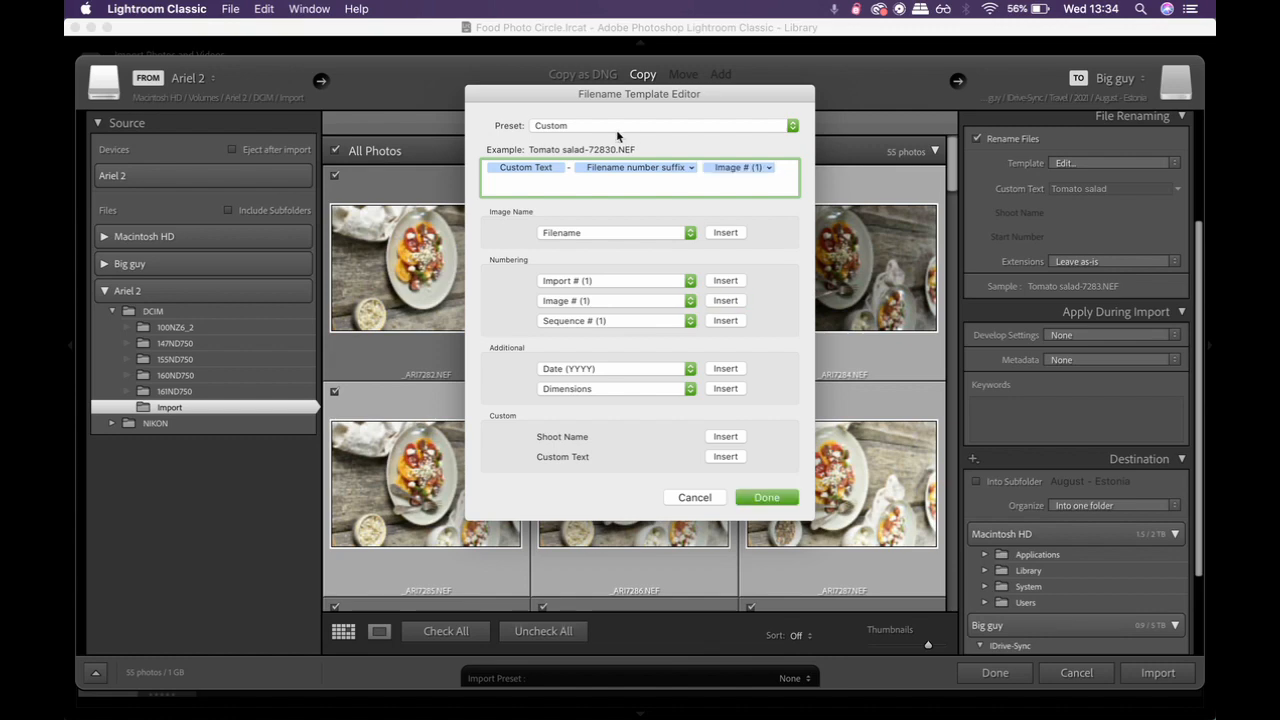
left_click(676, 172)
key("BackSpace")
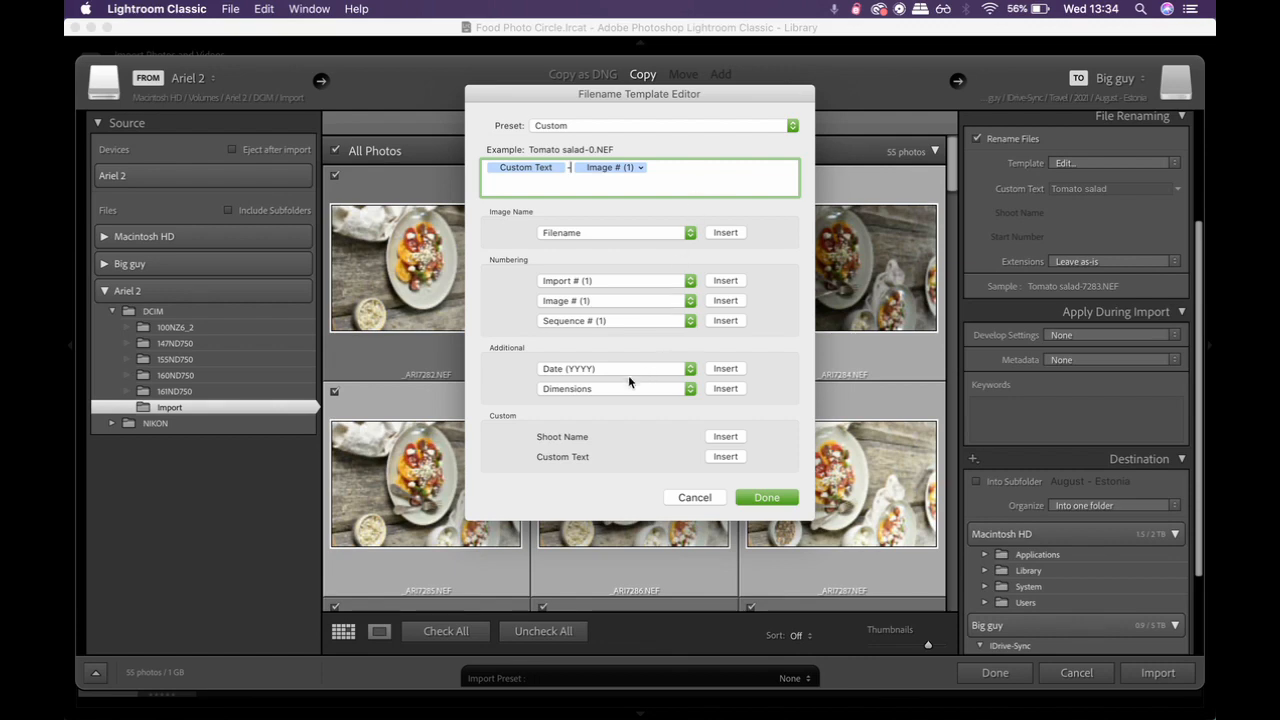
Step: Set the filename template to Custom Text followed by Date (YYYY), removing the Image # (1) token
left_click(725, 369)
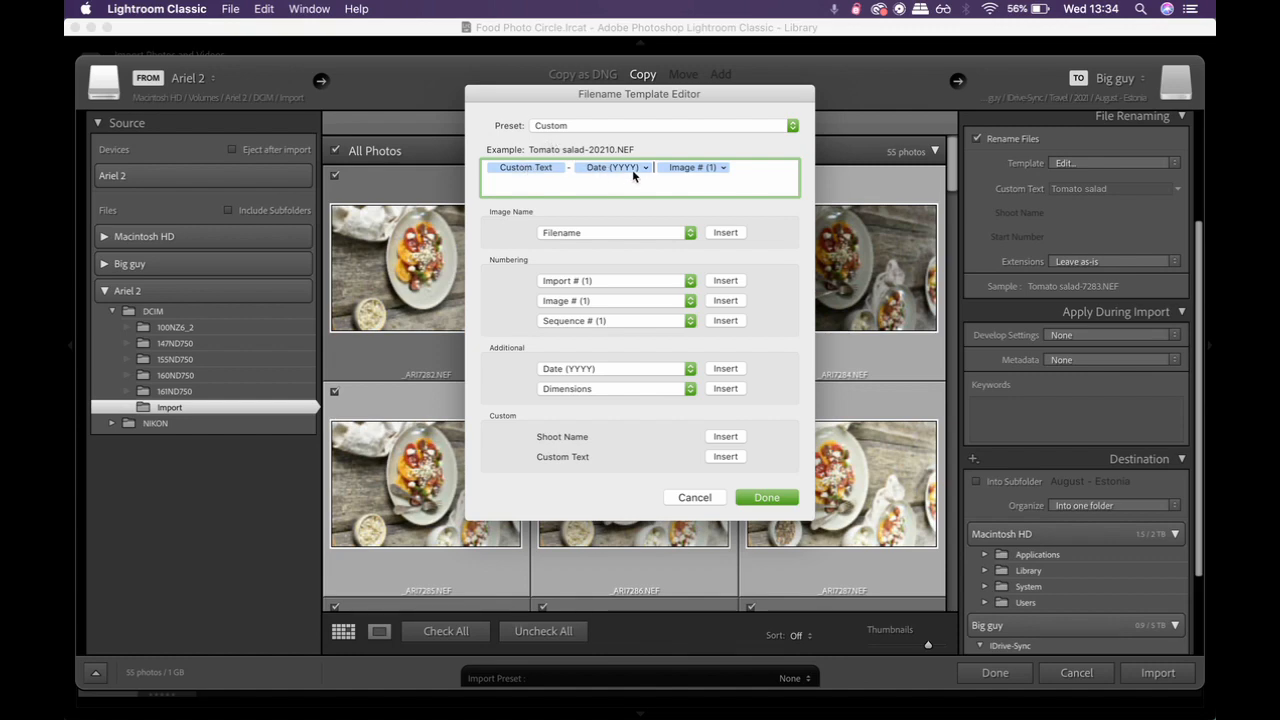
left_click(700, 168)
key("BackSpace")
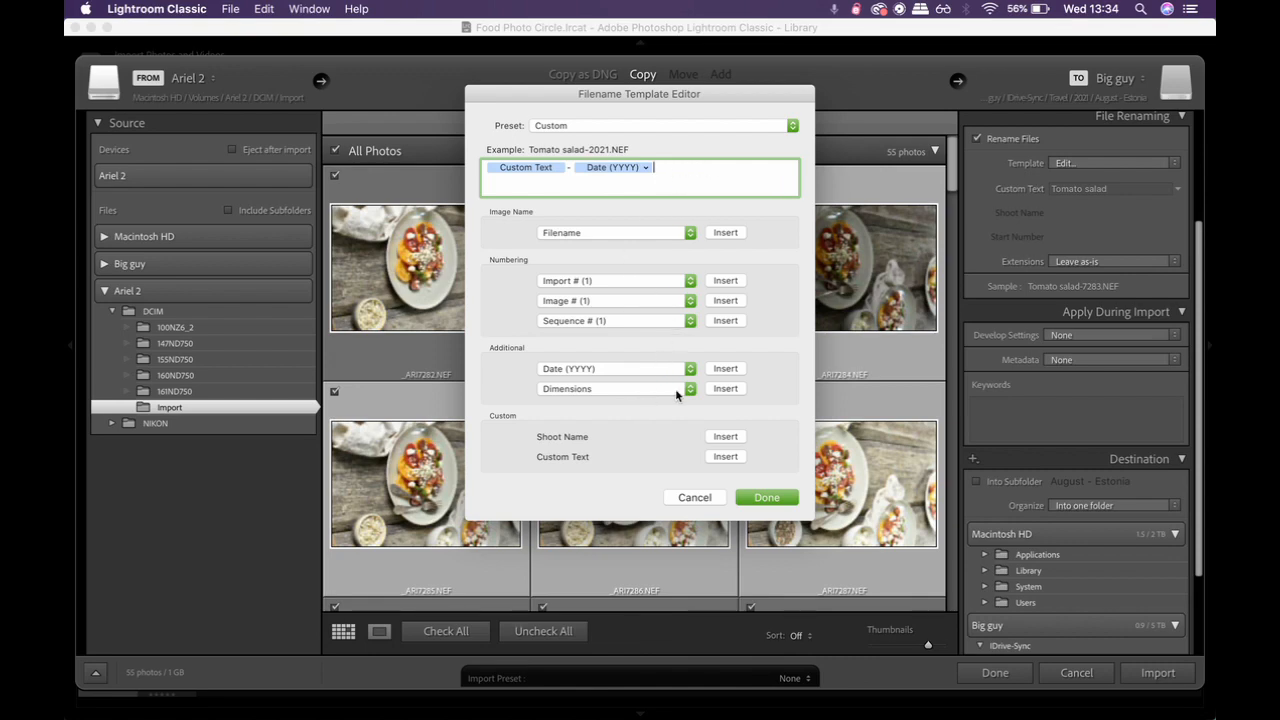
left_click(725, 389)
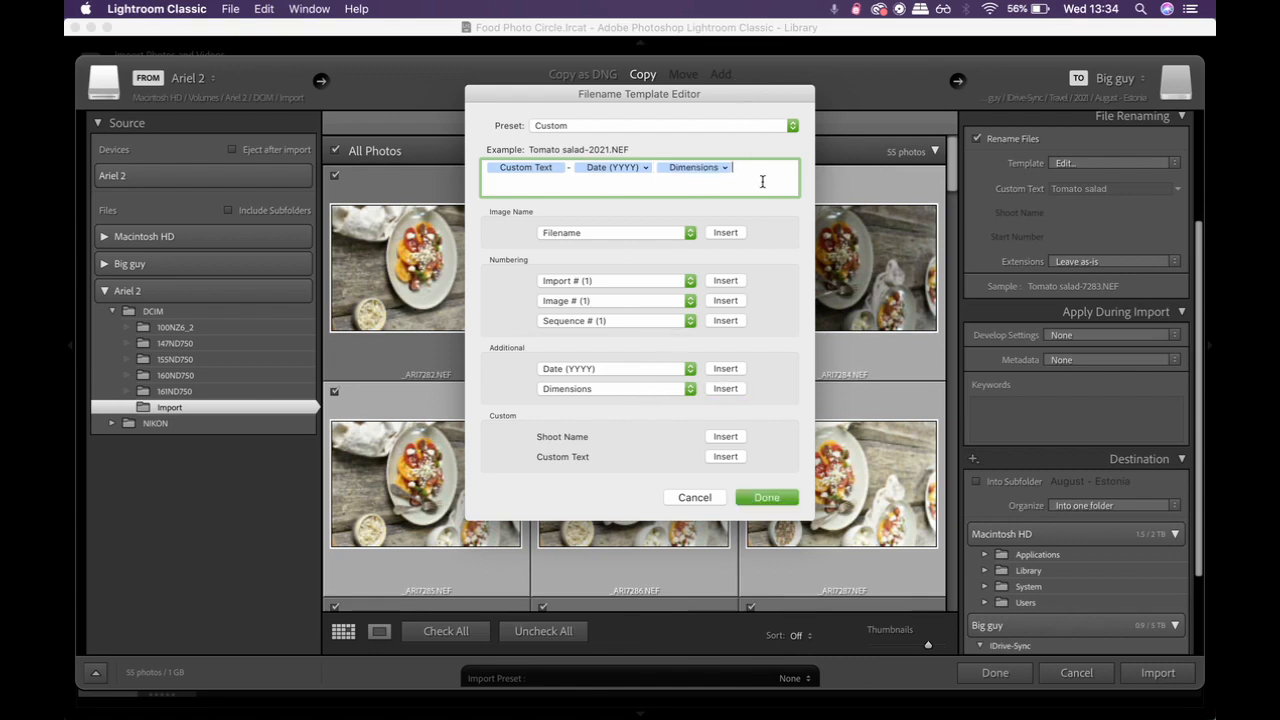
key("BackSpace")
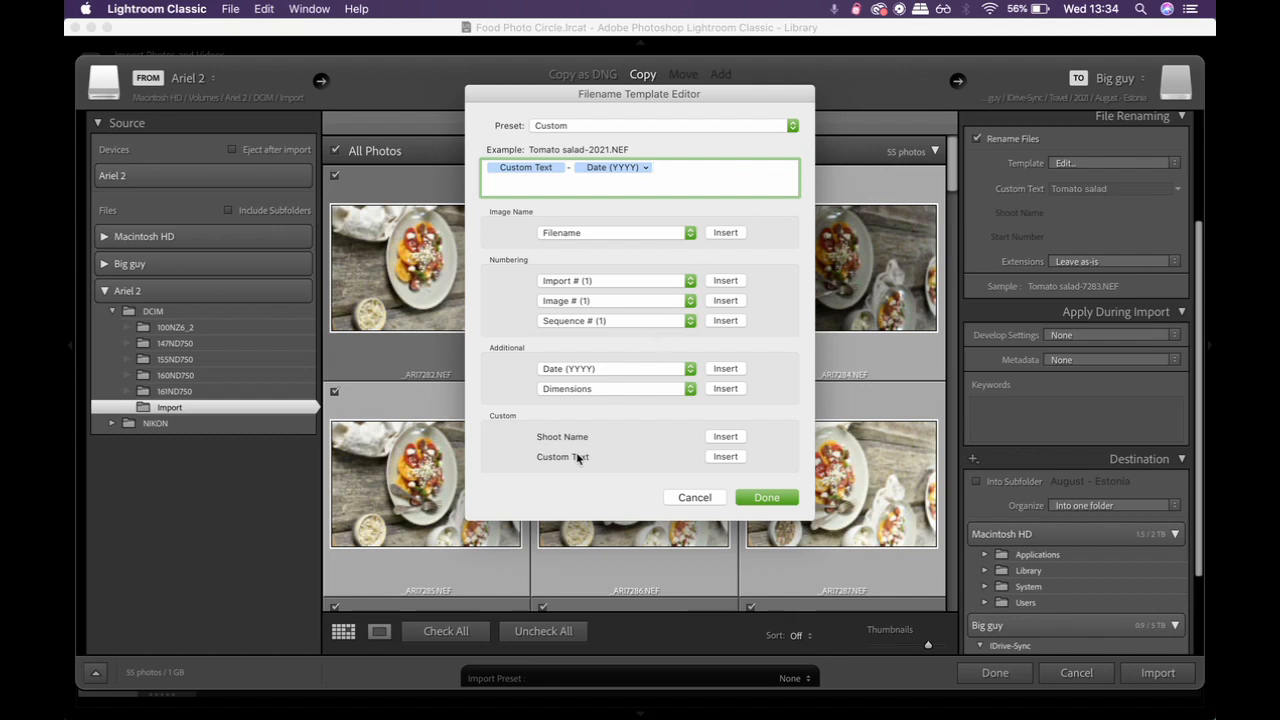
left_click(628, 281)
left_click(628, 280)
left_click(655, 231)
left_click(624, 234)
left_click(593, 367)
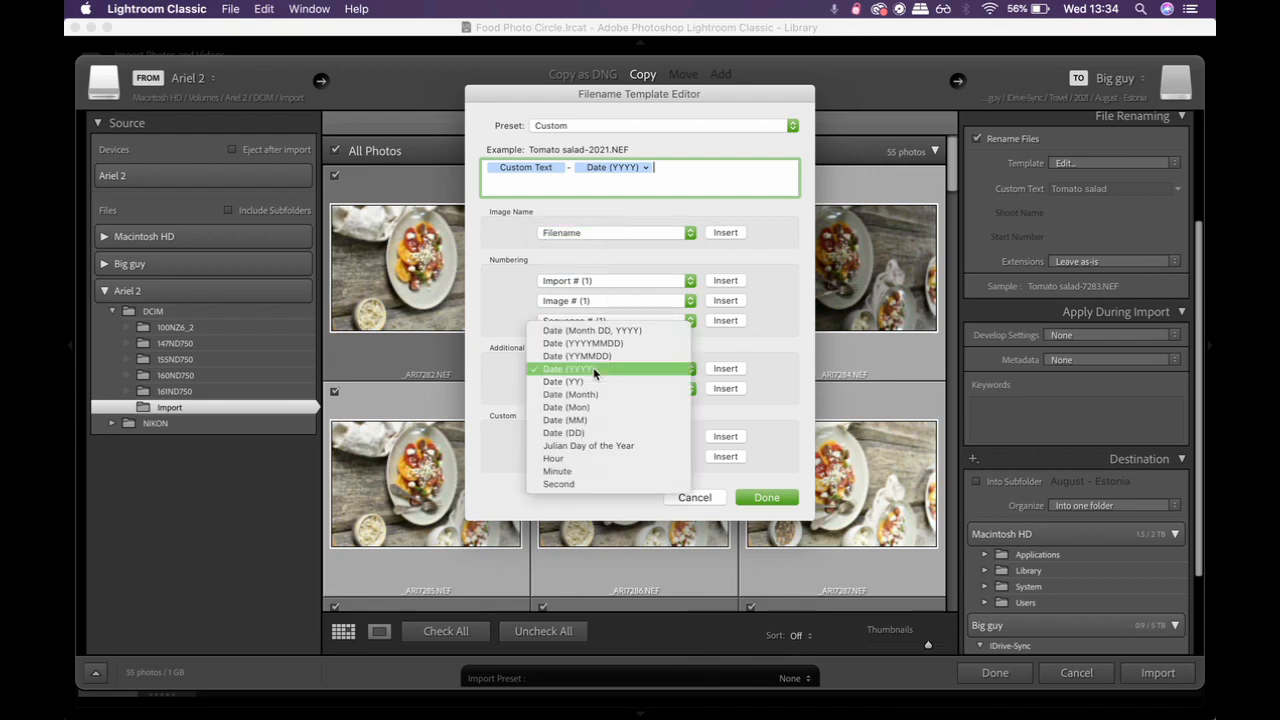
left_click(508, 370)
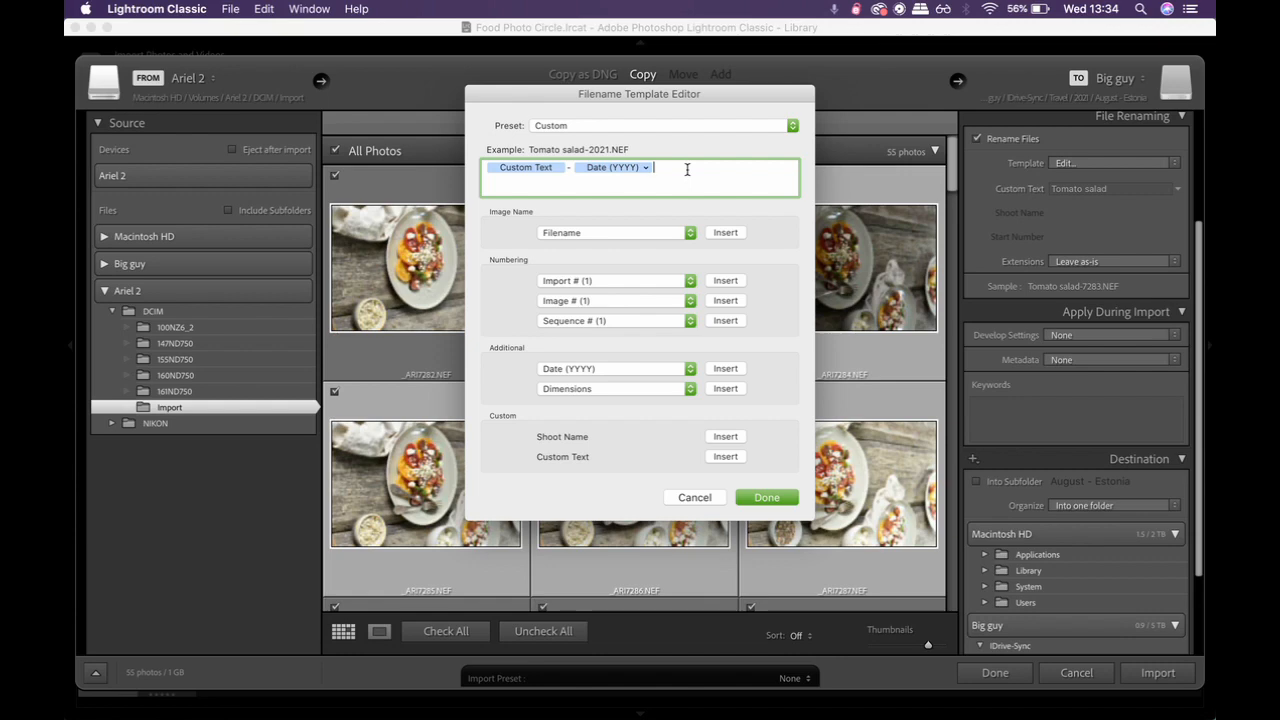
Step: Replace the Date (YYYY) token in the filename template with a Filename number suffix token and close the editor
key("BackSpace")
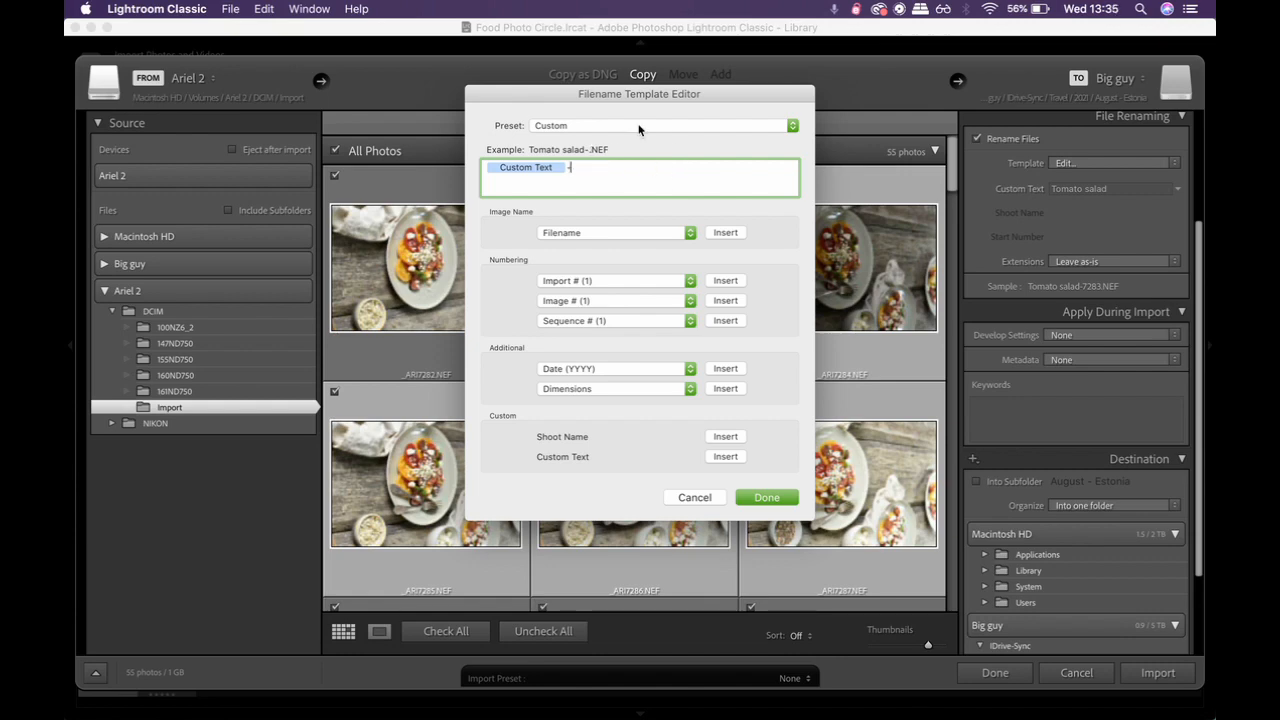
left_click(678, 238)
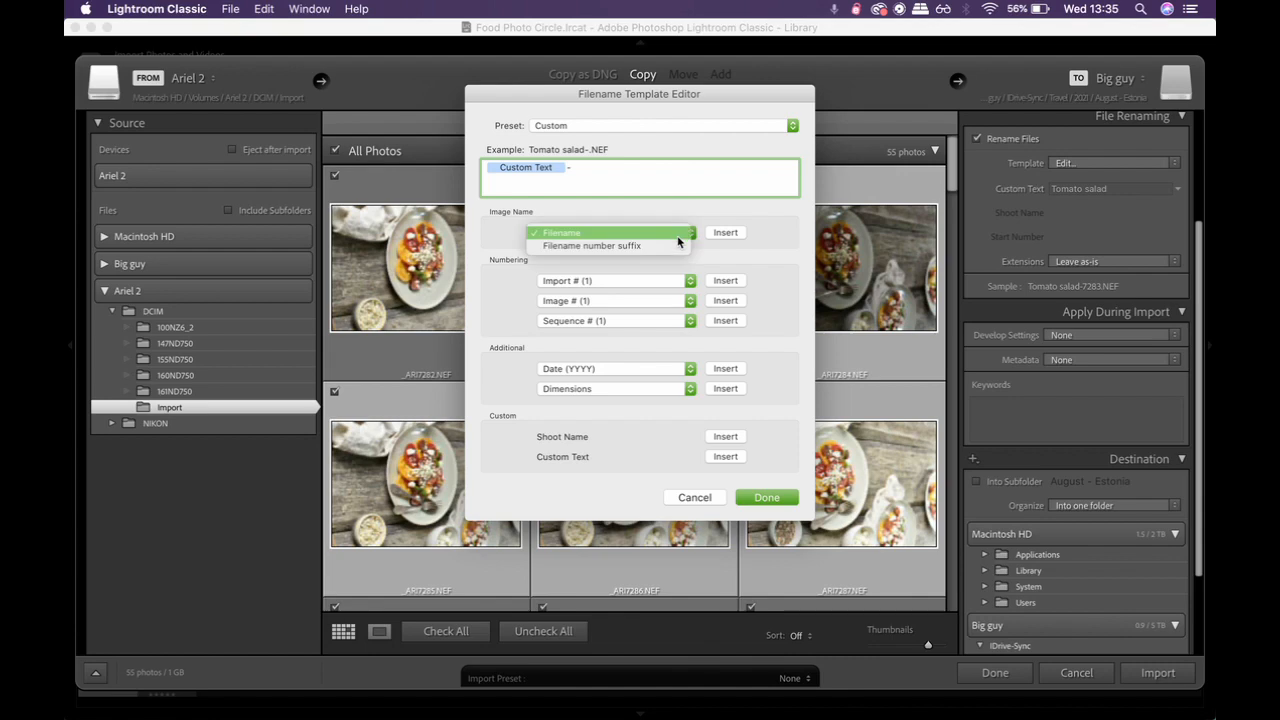
left_click(673, 248)
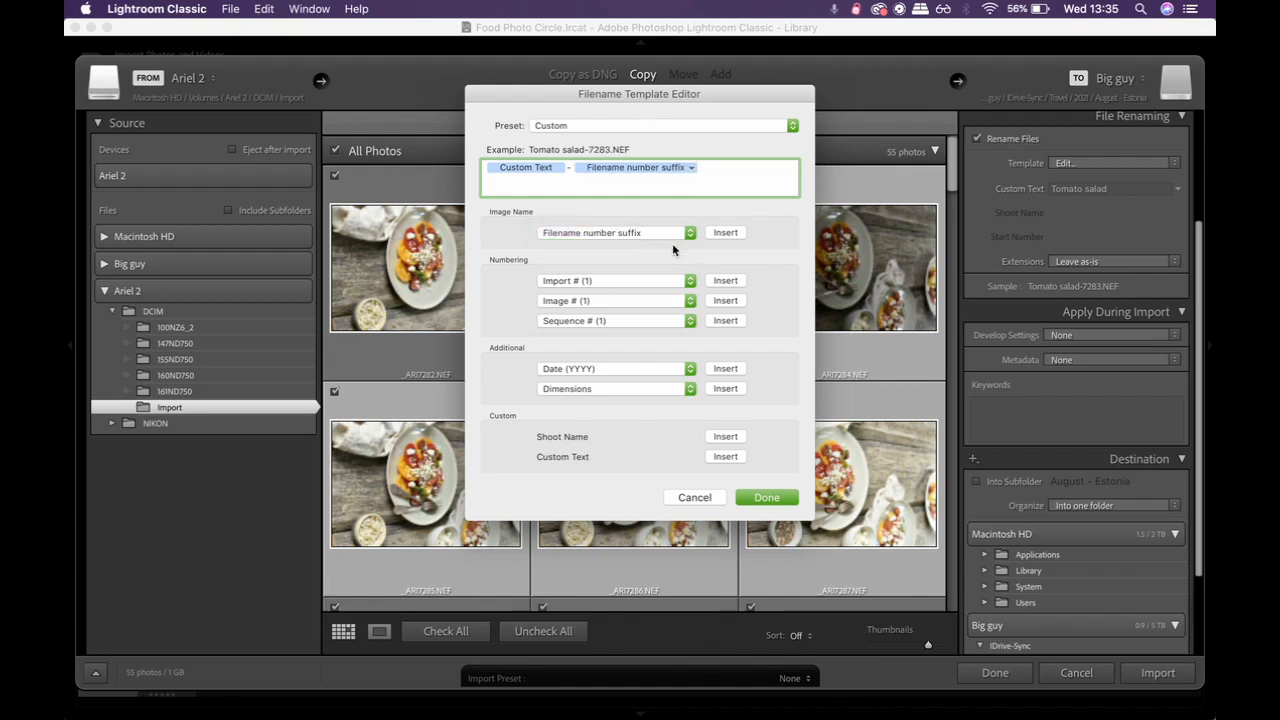
left_click(766, 497)
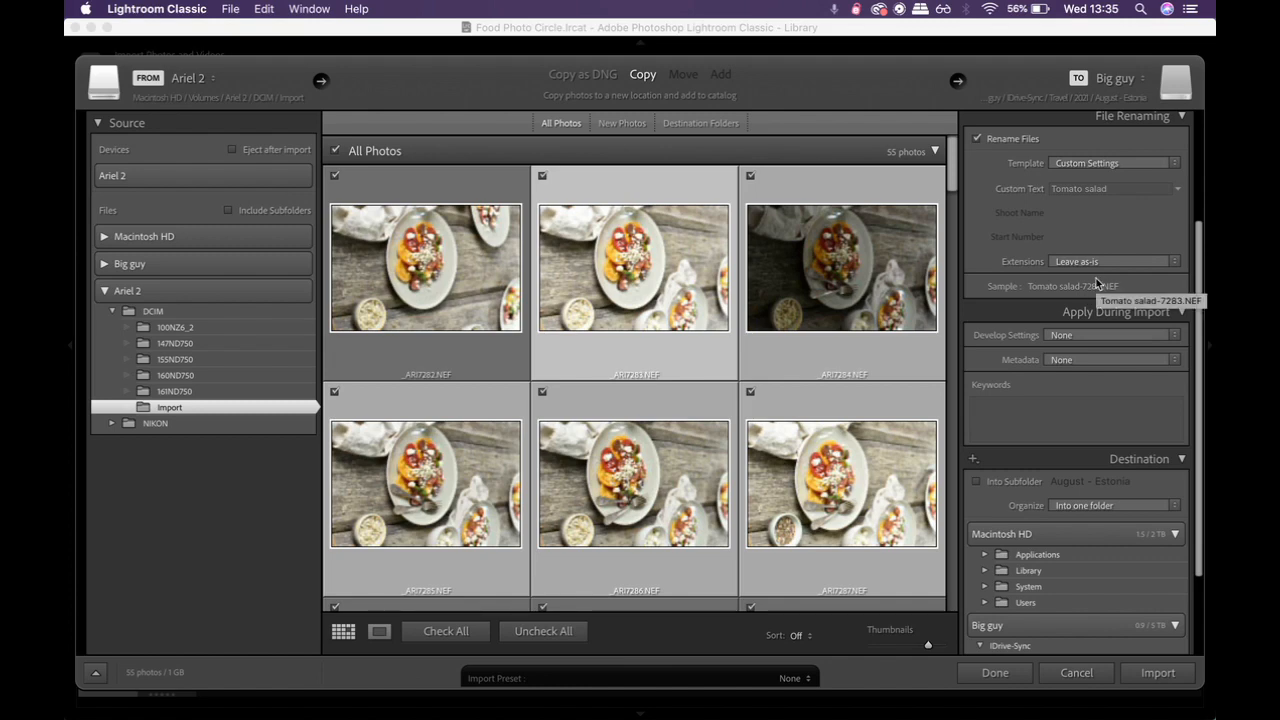
Step: Set the develop settings applied during import to the Flash basic user preset
scroll(1096, 278, "down", 4)
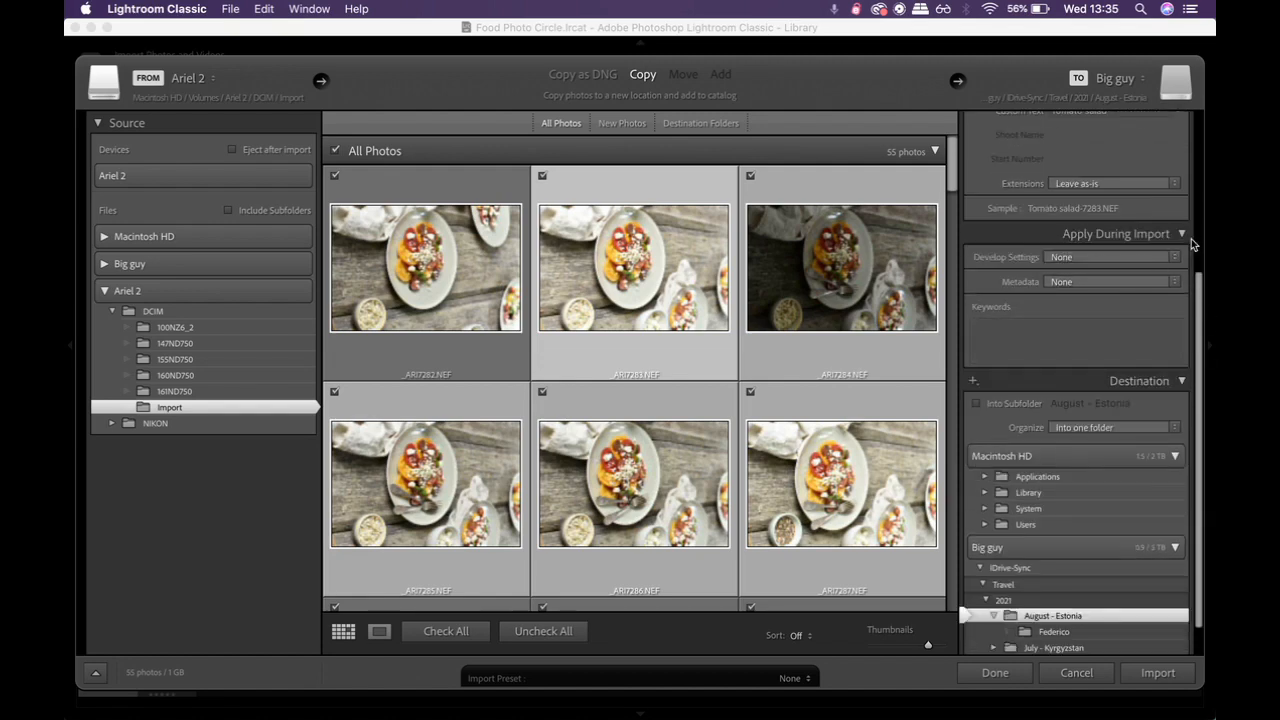
left_click(1092, 260)
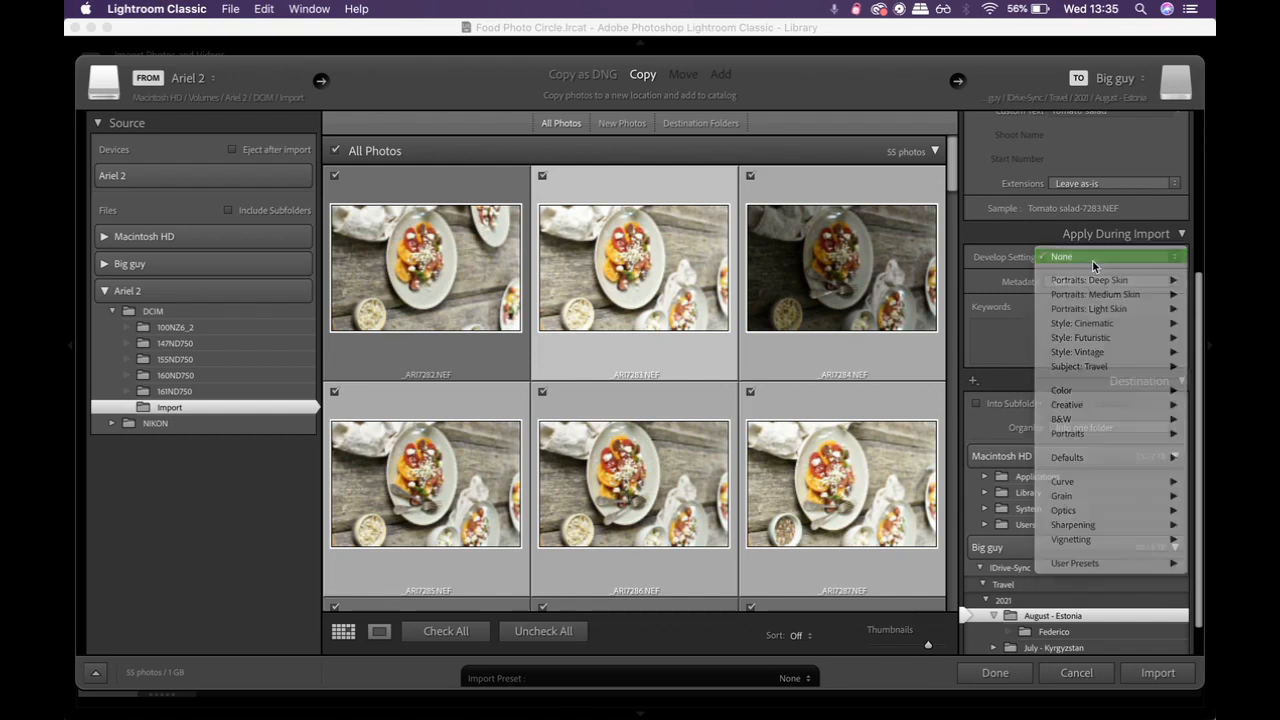
left_click(1092, 260)
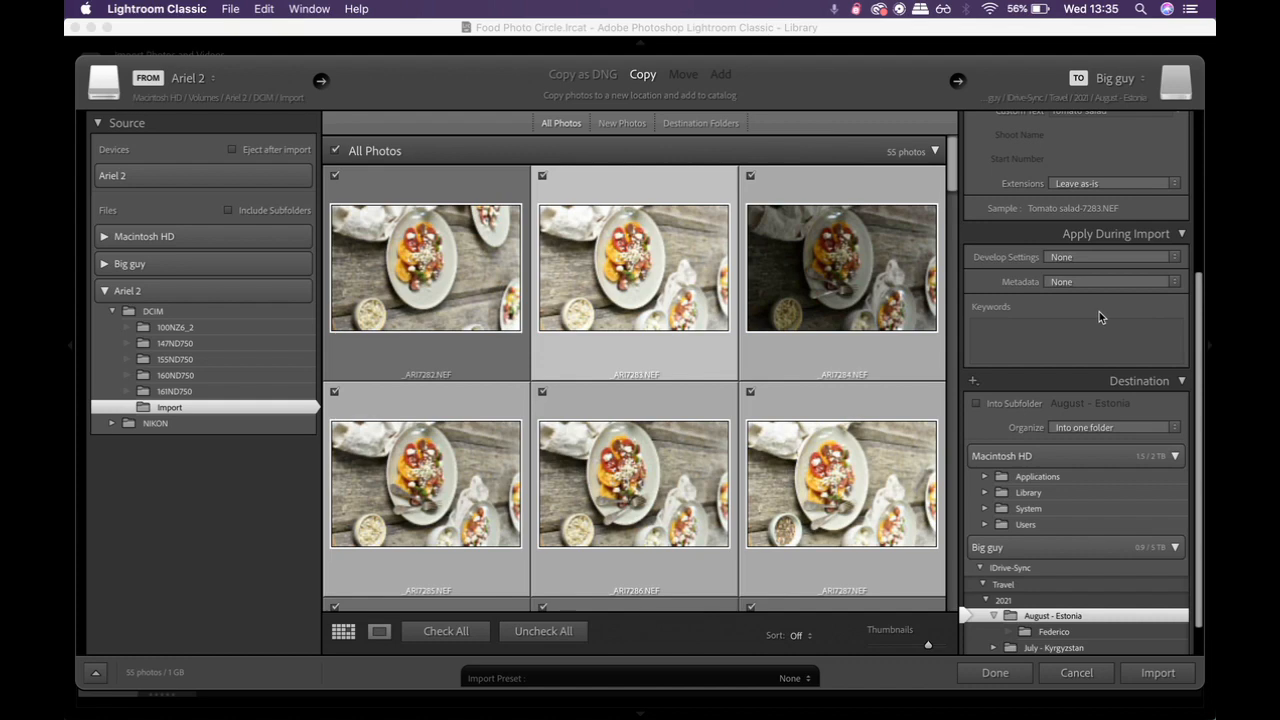
scroll(1099, 311, "down", 1)
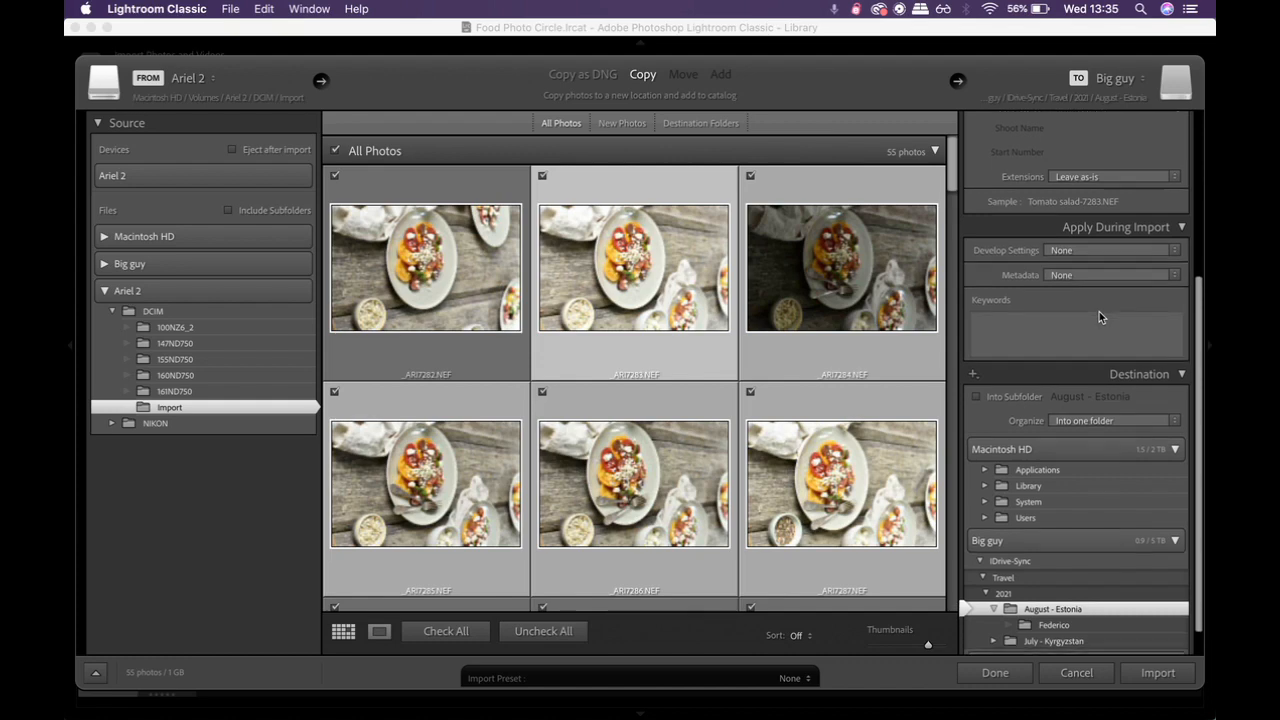
left_click(1099, 251)
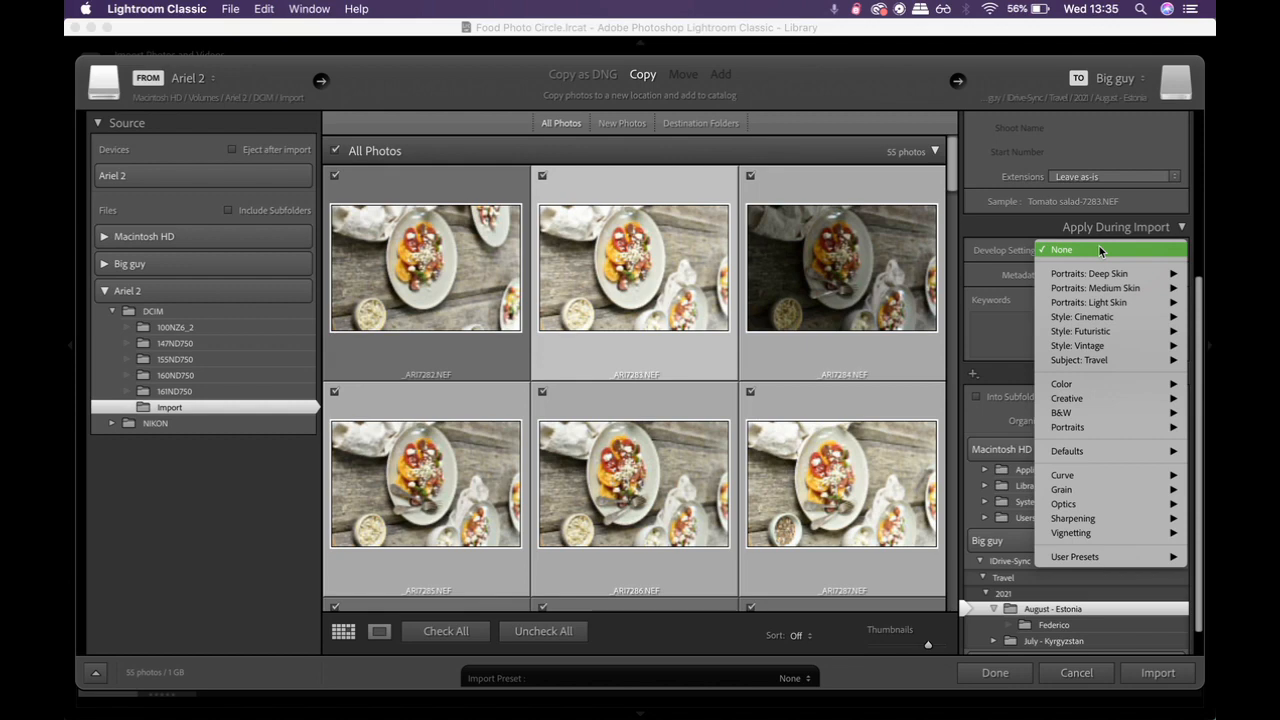
mouse_move(1079, 415)
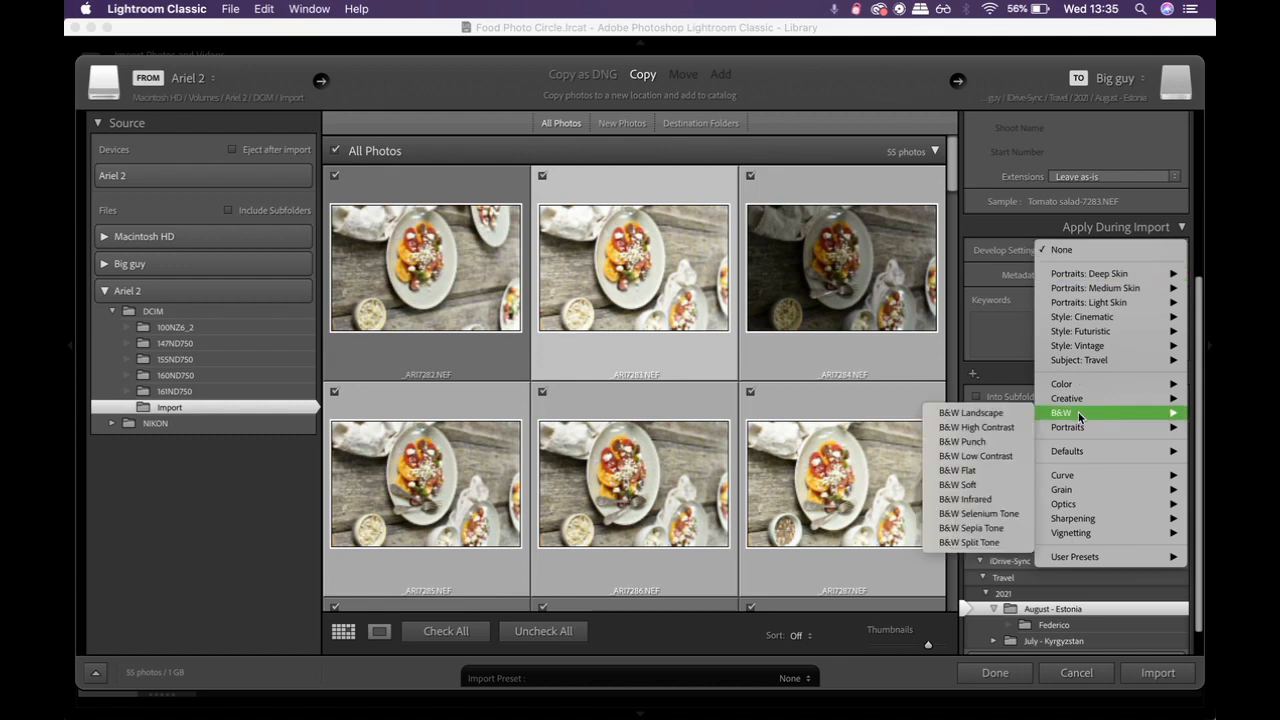
left_click(1013, 305)
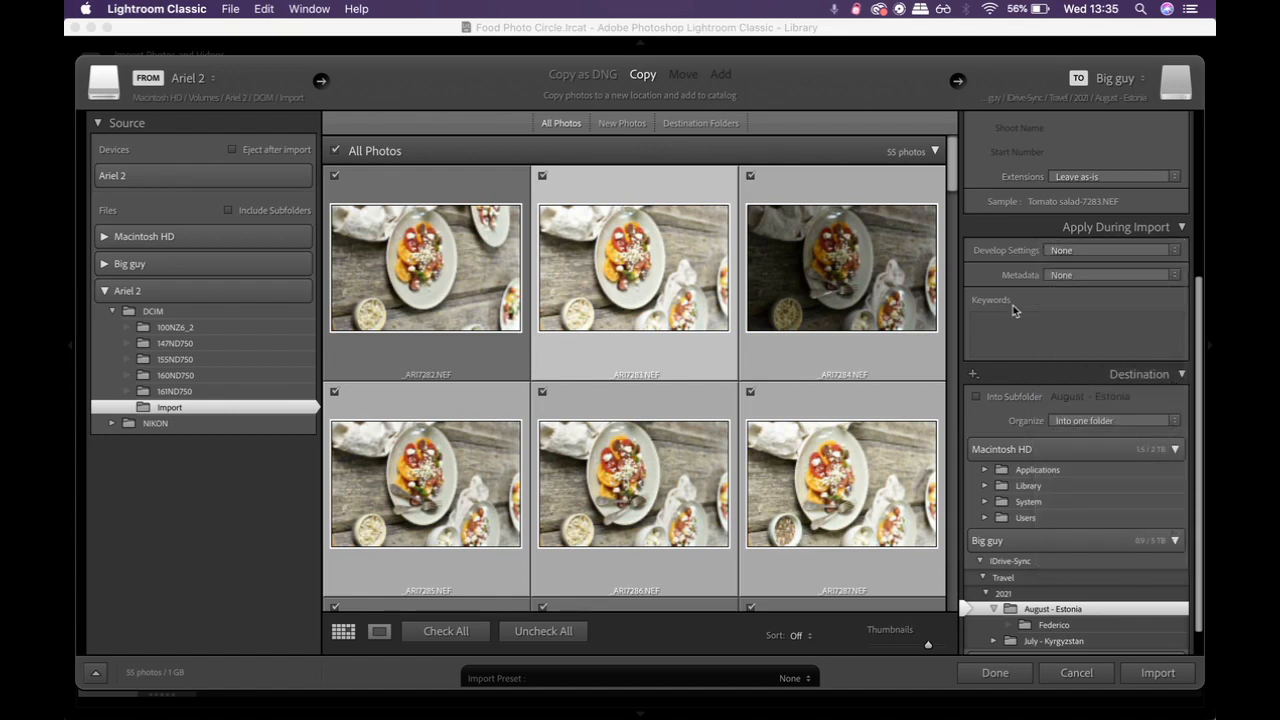
left_click(1085, 253)
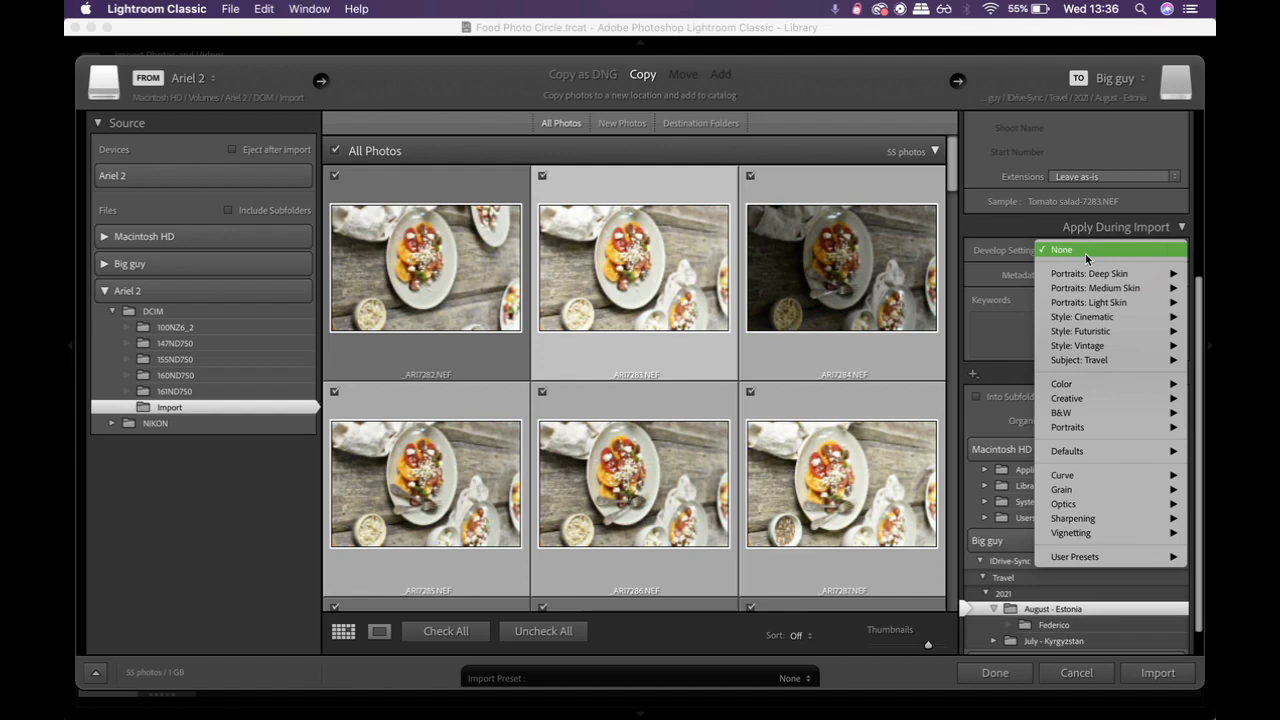
mouse_move(1088, 346)
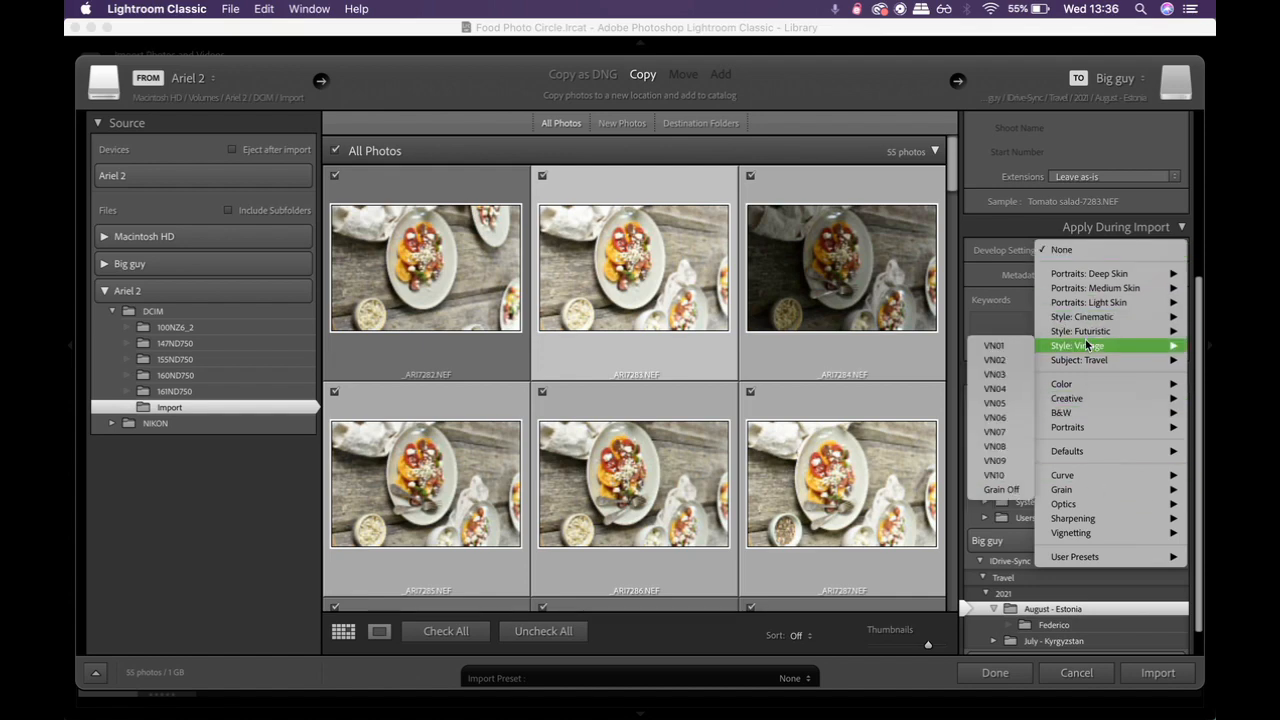
mouse_move(1071, 560)
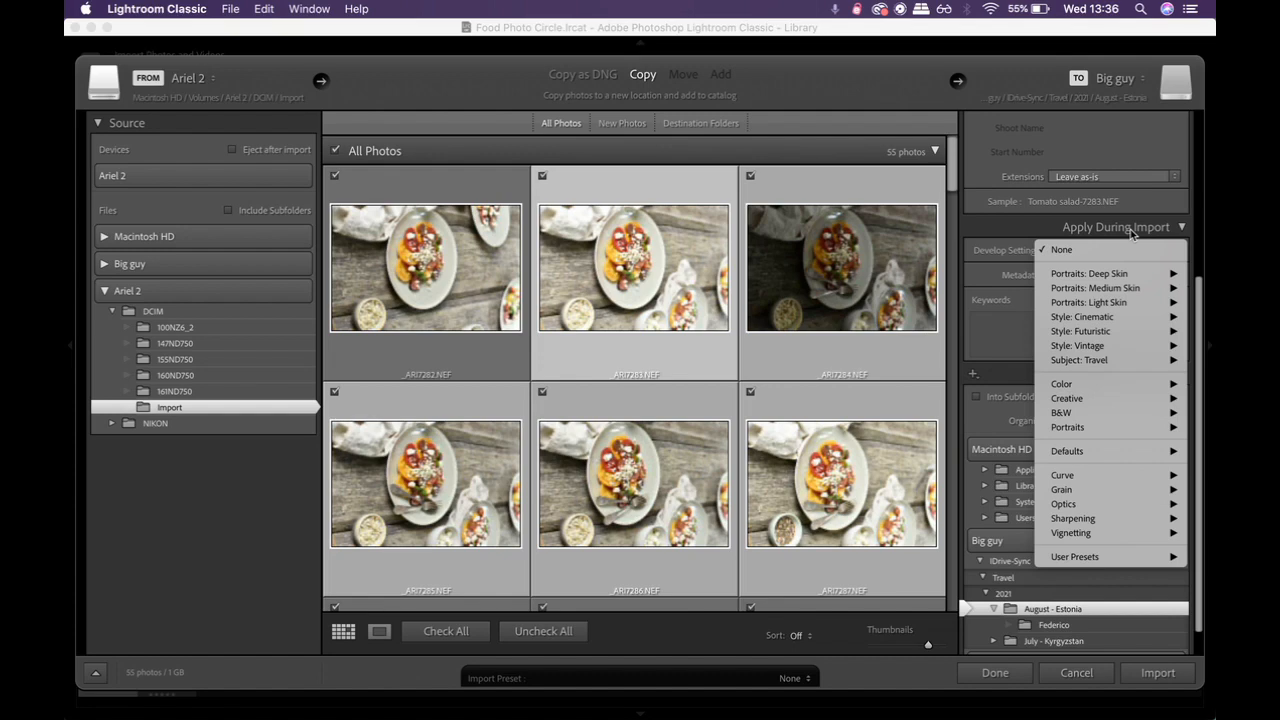
mouse_move(1079, 558)
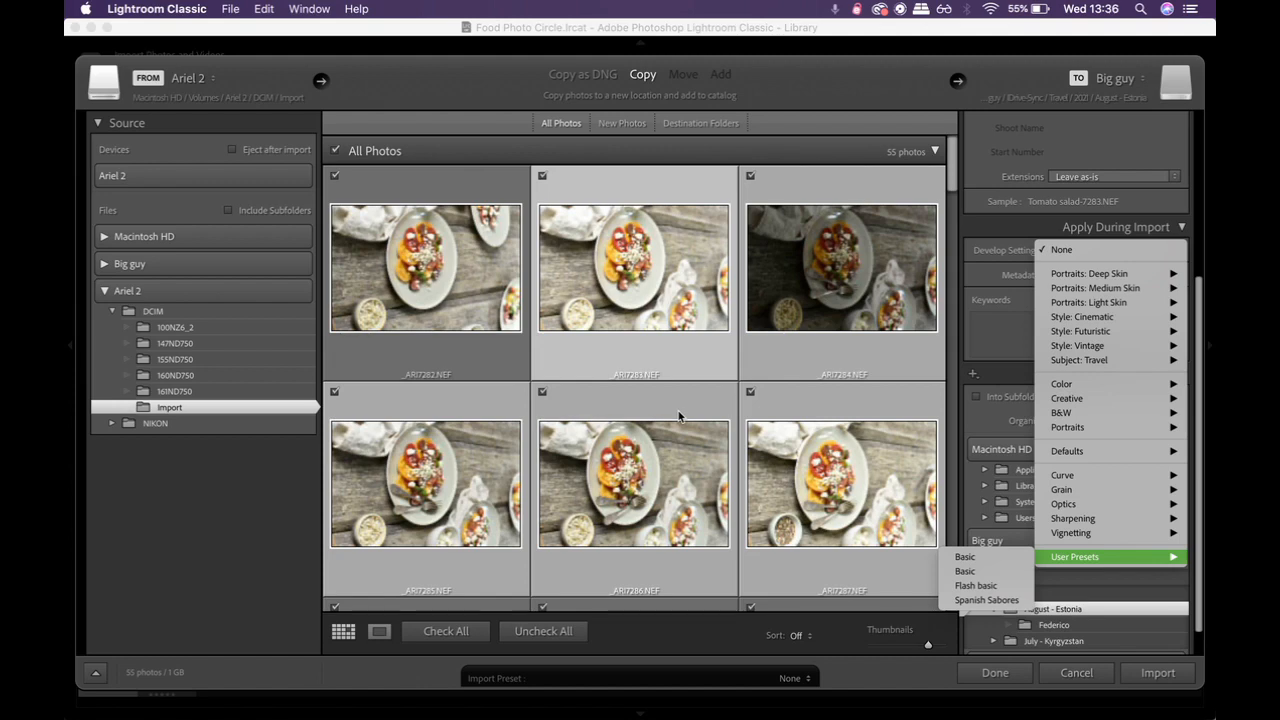
left_click(968, 588)
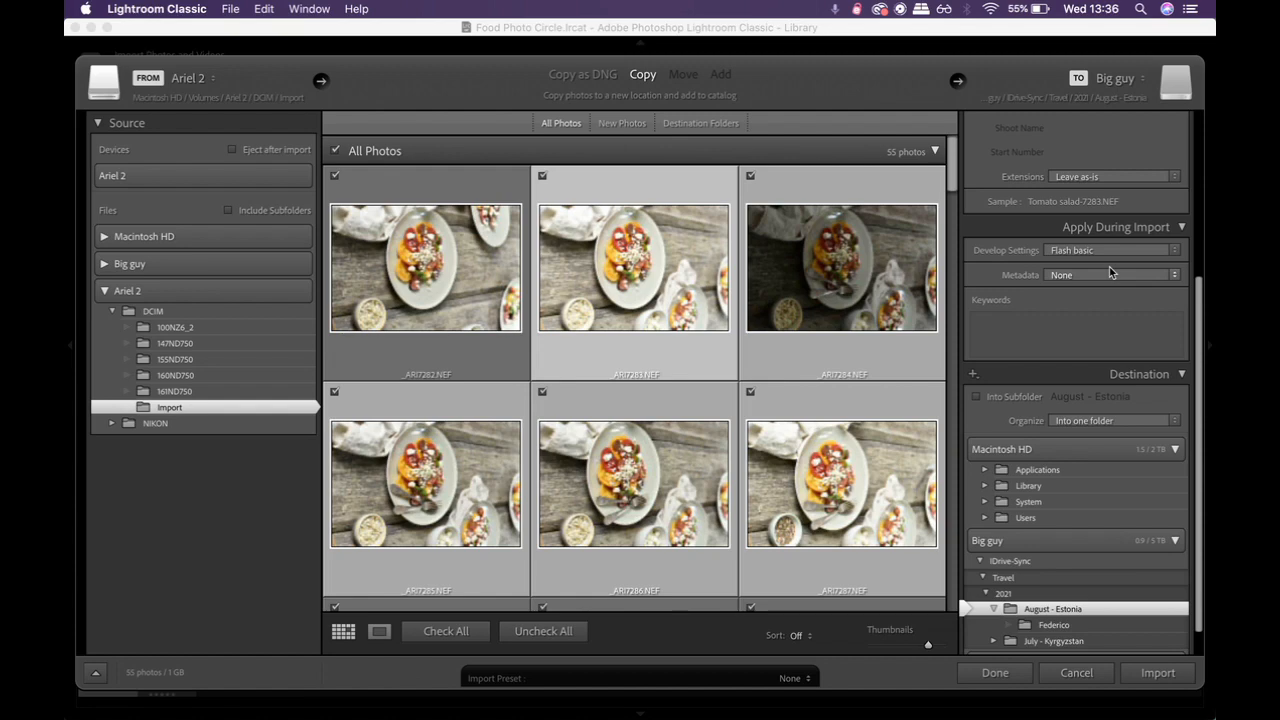
Step: Add the import keywords tomato, salad, food, flash, leaving the metadata preset at None
scroll(1109, 266, "down", 2)
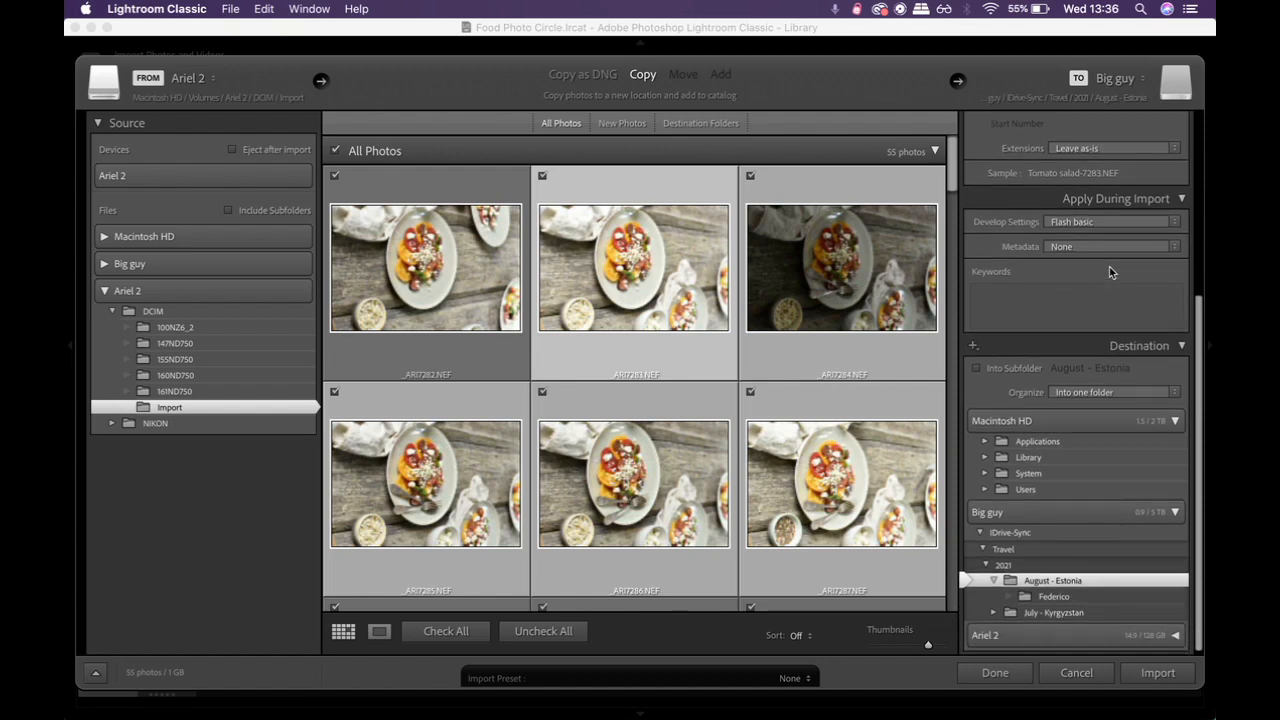
scroll(1109, 266, "down", 1)
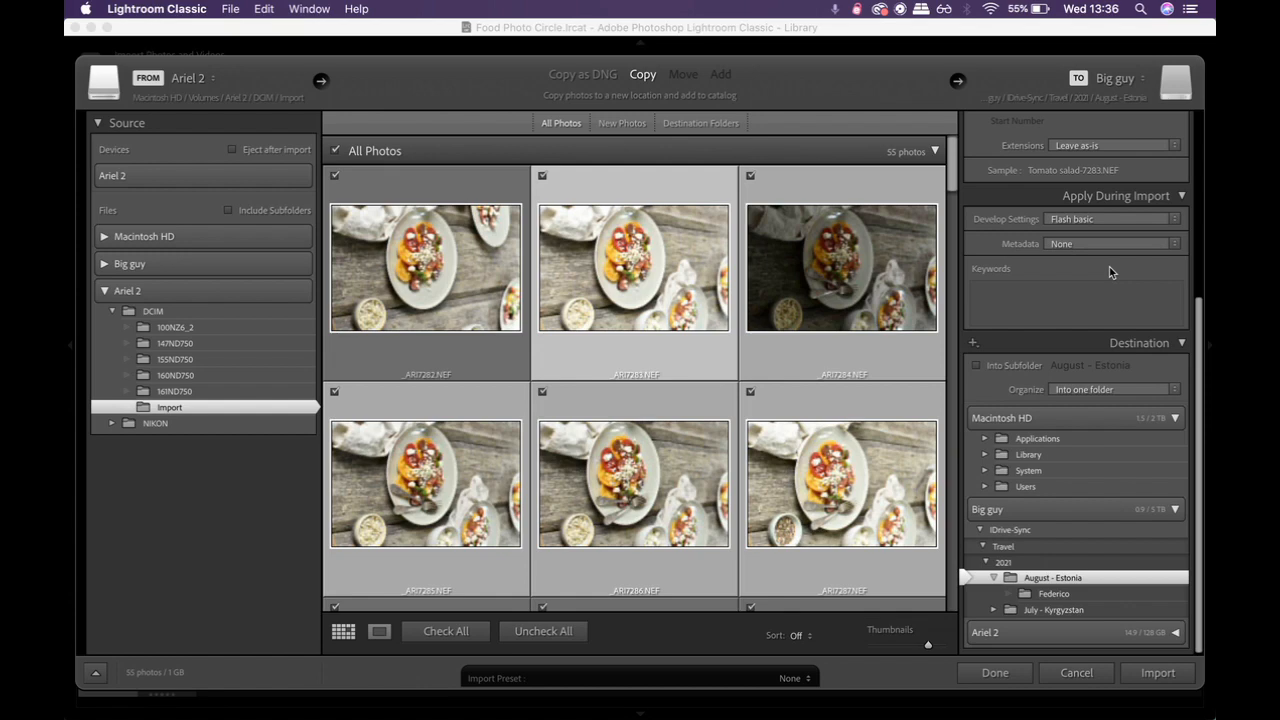
left_click(1086, 245)
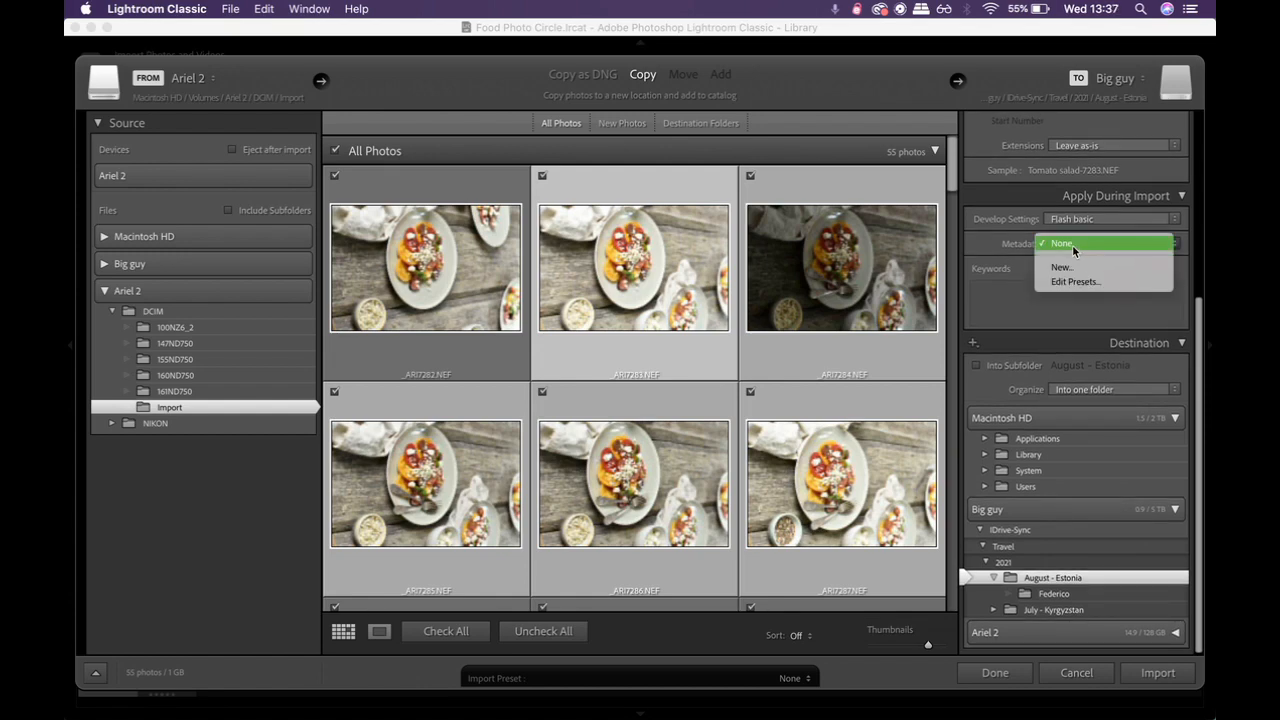
left_click(1045, 313)
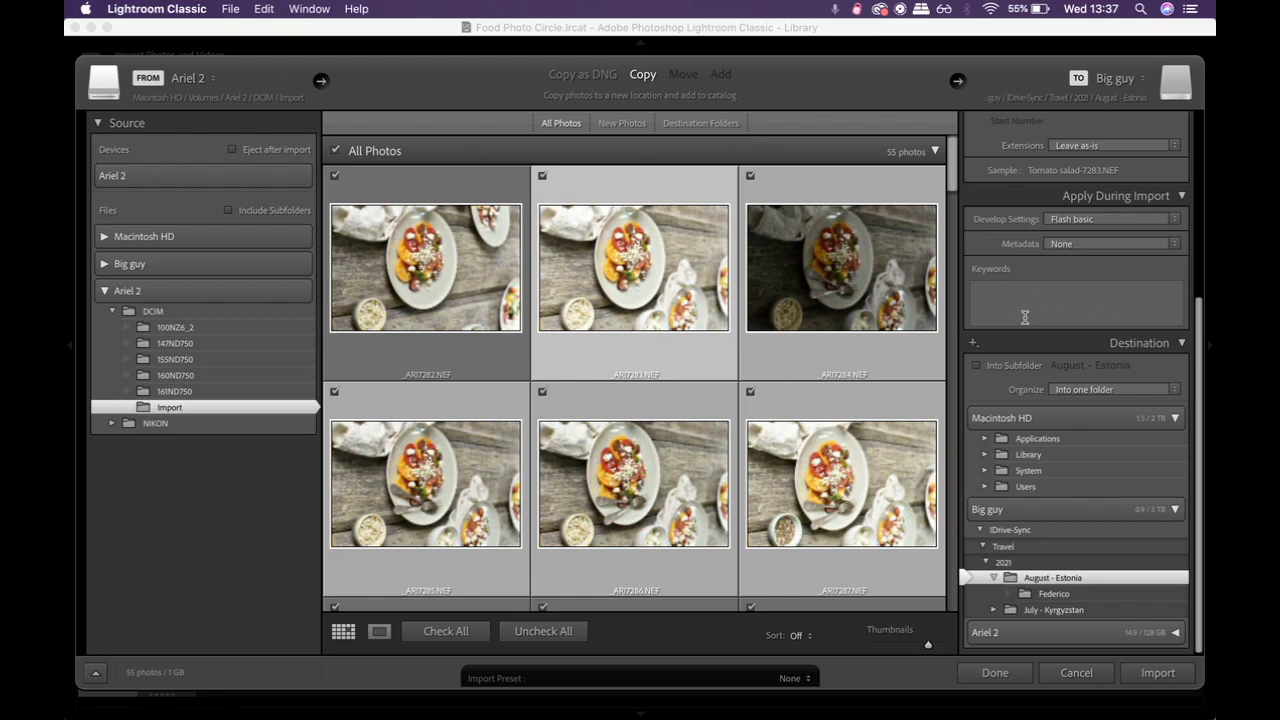
left_click(1025, 317)
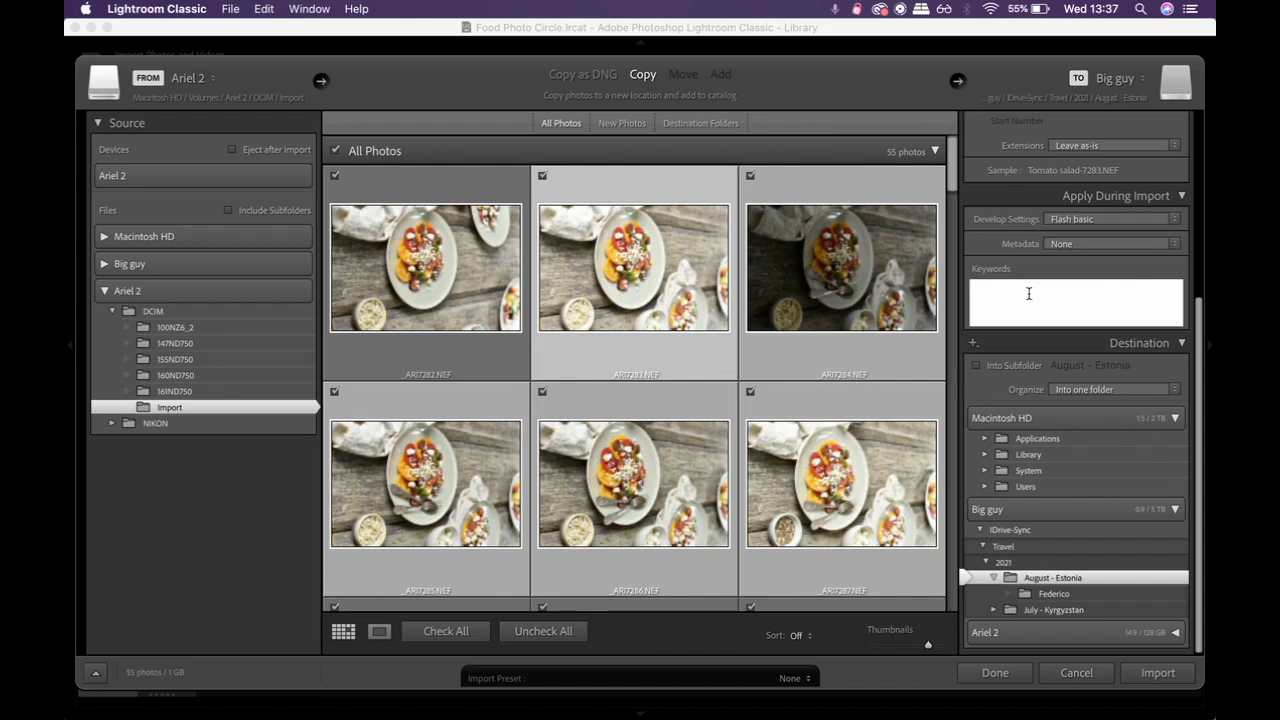
type("tomato, salad, food, flash")
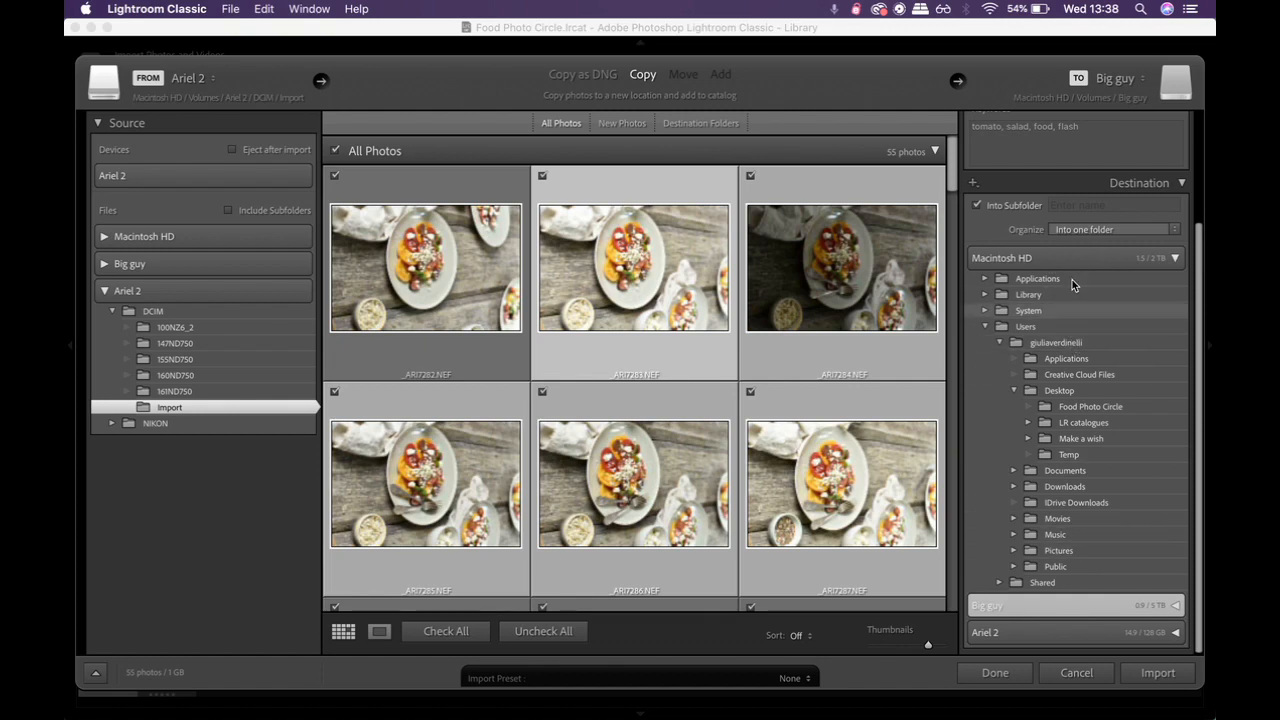
scroll(1088, 189, "up", 1)
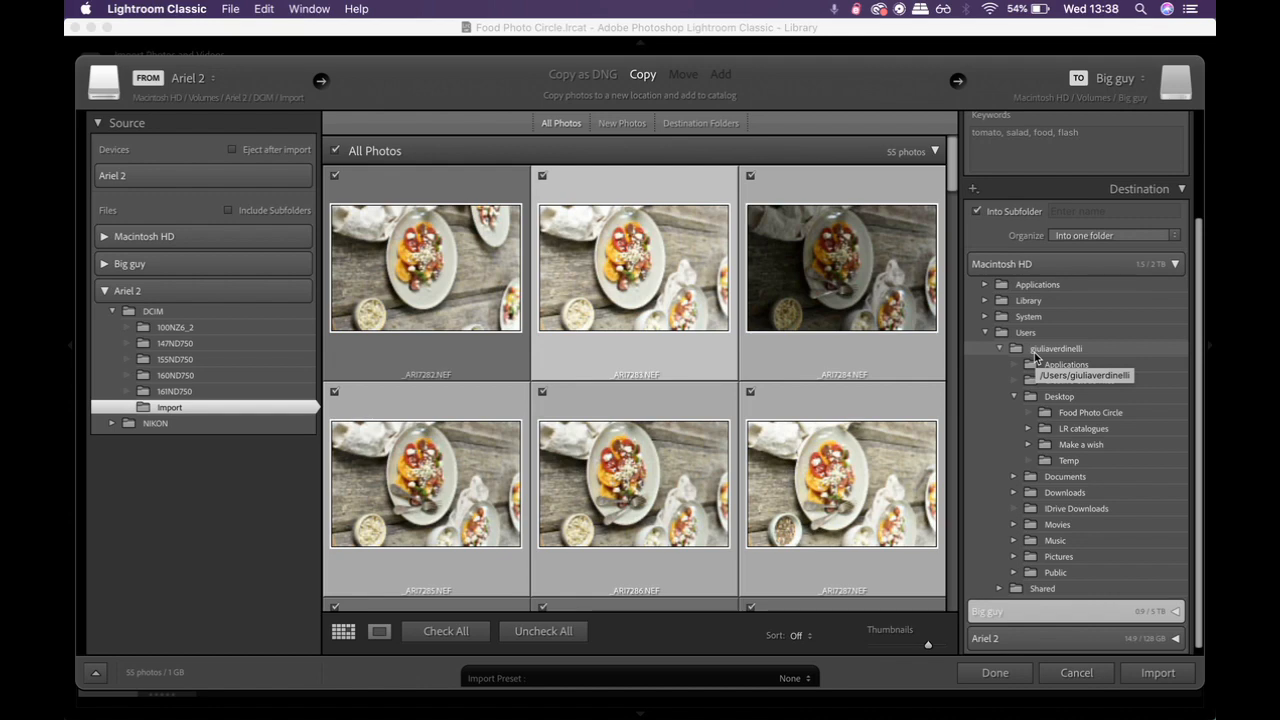
scroll(1034, 354, "down", 1)
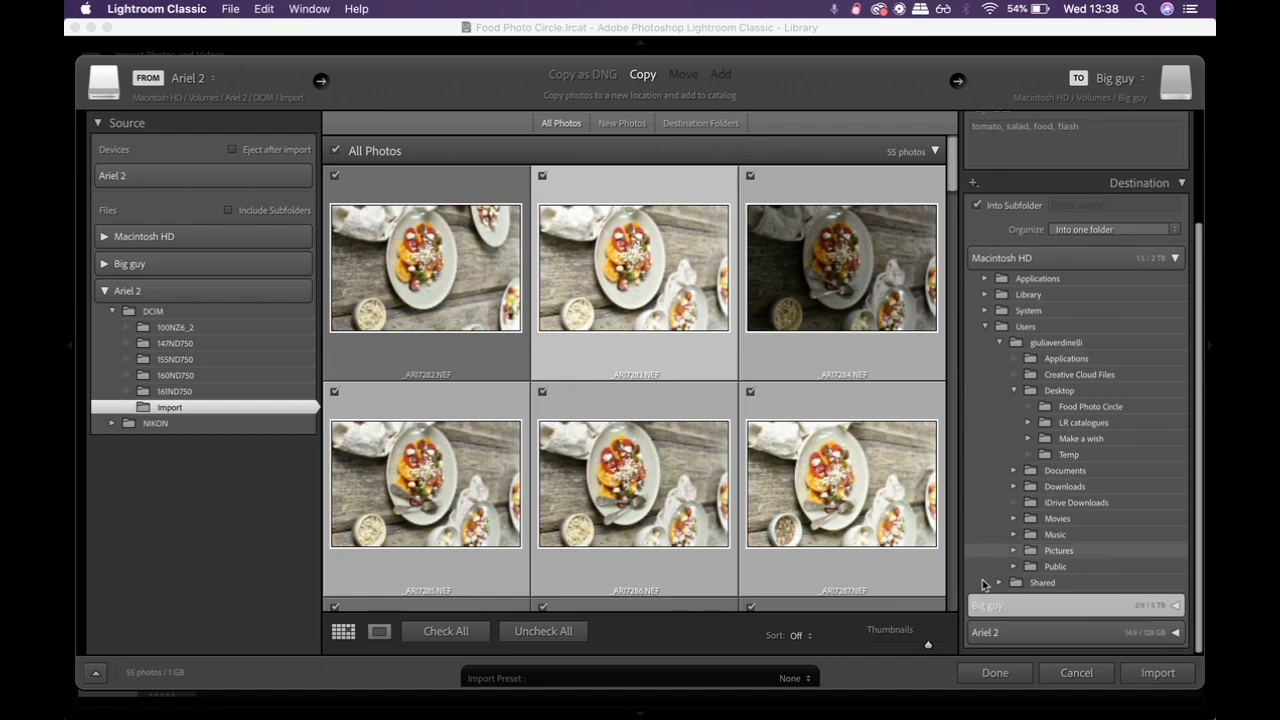
left_click(1010, 607)
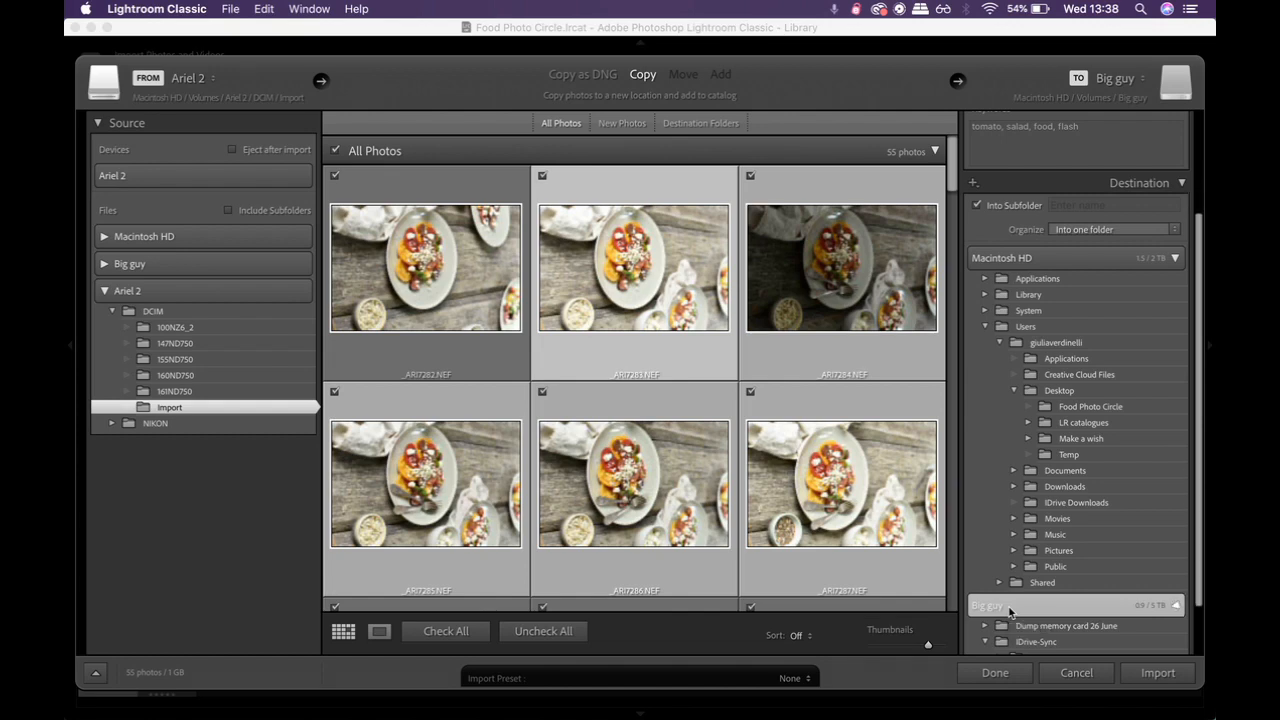
left_click(1010, 607)
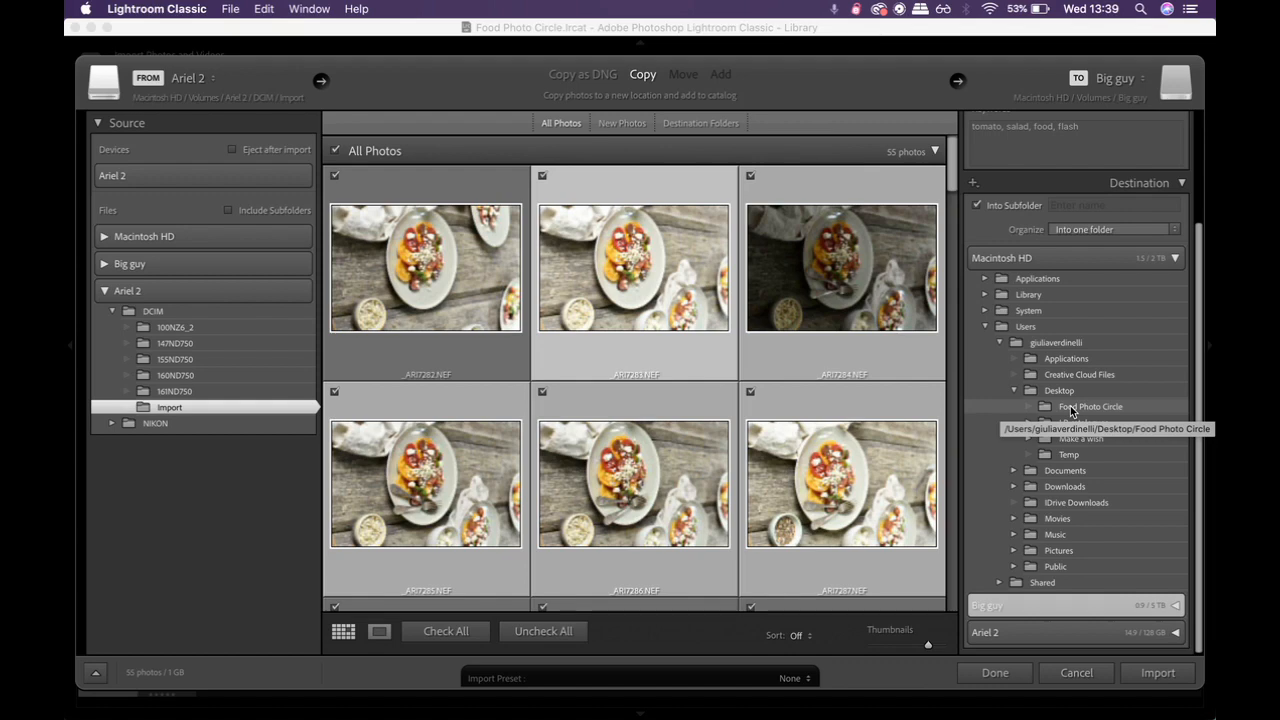
scroll(1071, 411, "down", 1)
scroll(1071, 411, "up", 1)
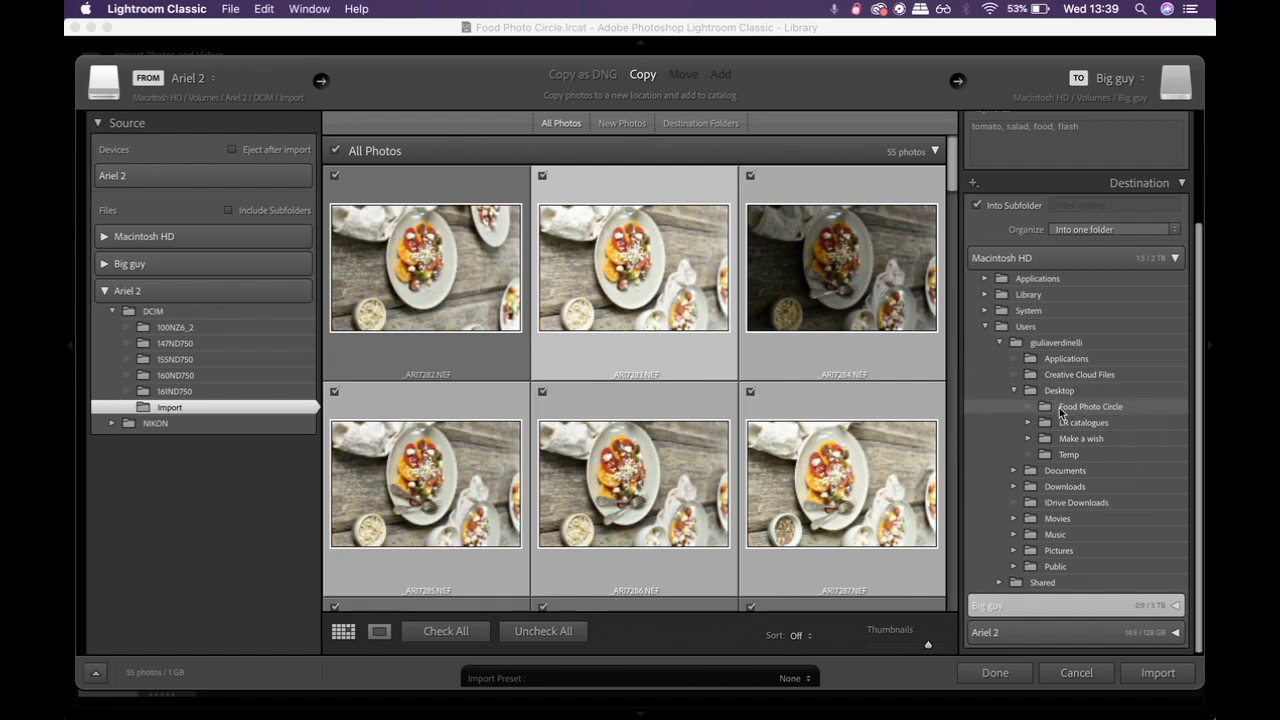
Step: Import the photos into a tomato salad subfolder of the Food Photo Circle folder on the Desktop
left_click(1057, 204)
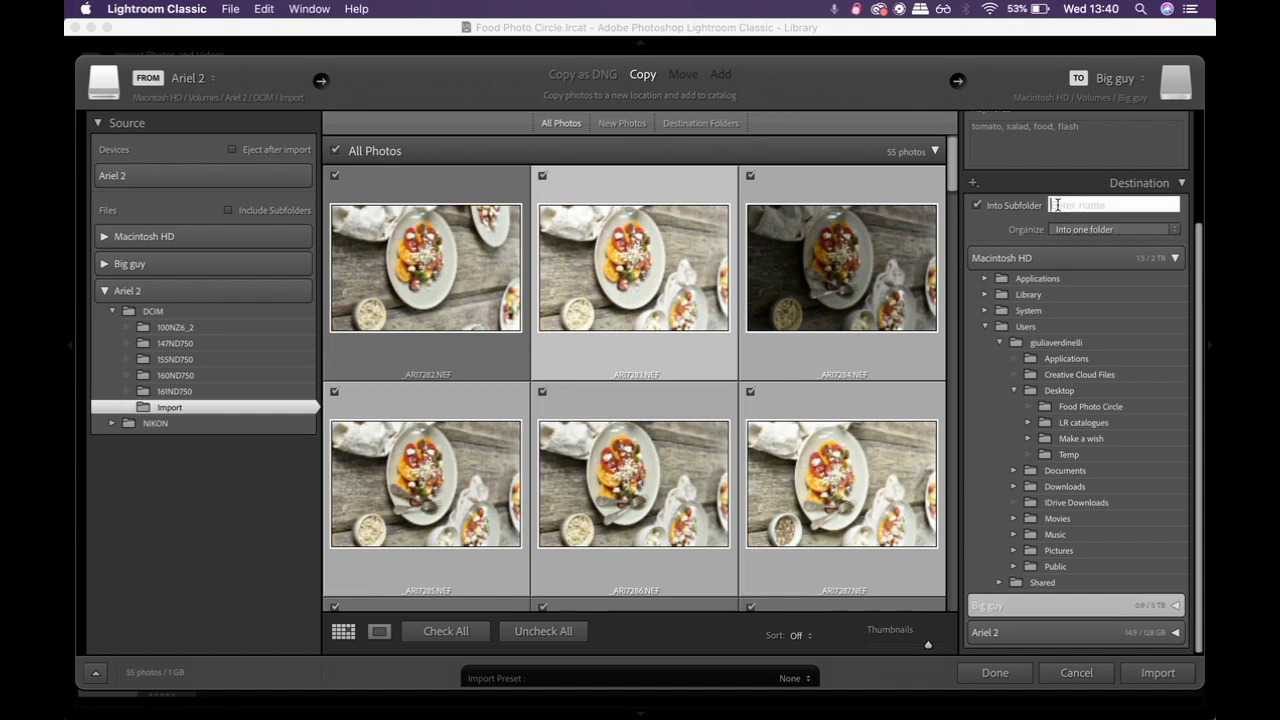
type("tomato salad")
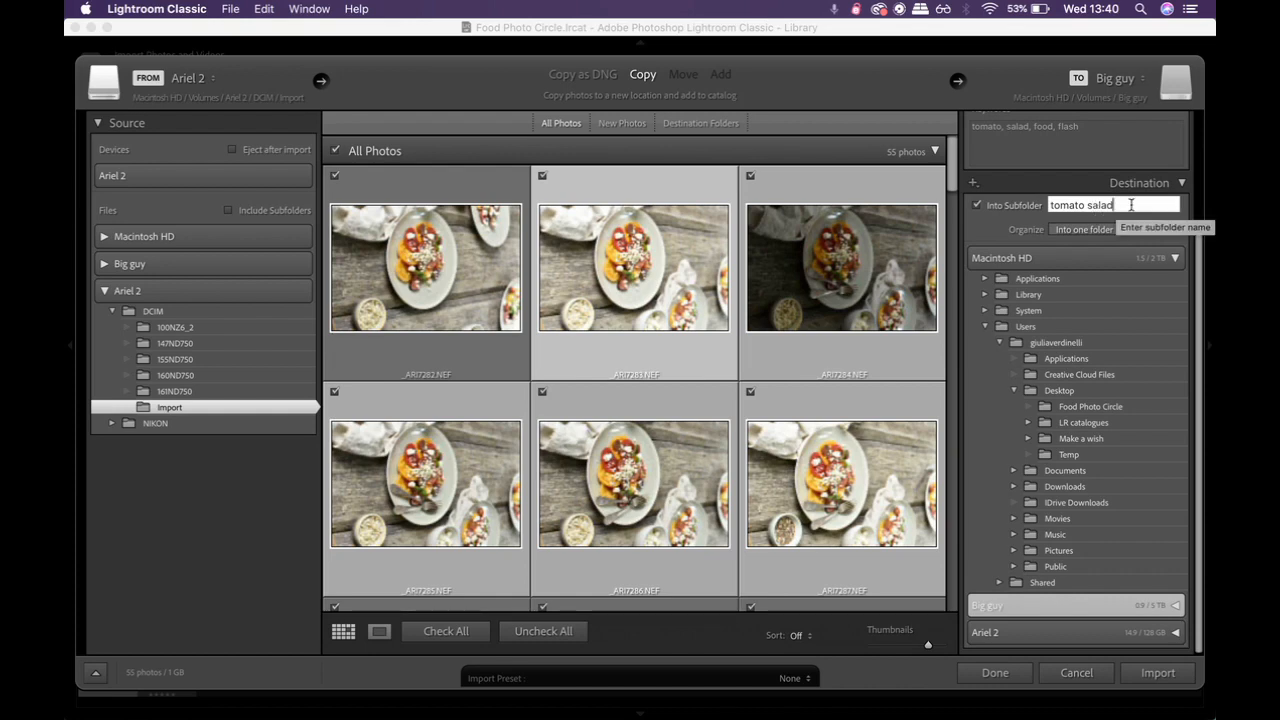
left_click(1086, 407)
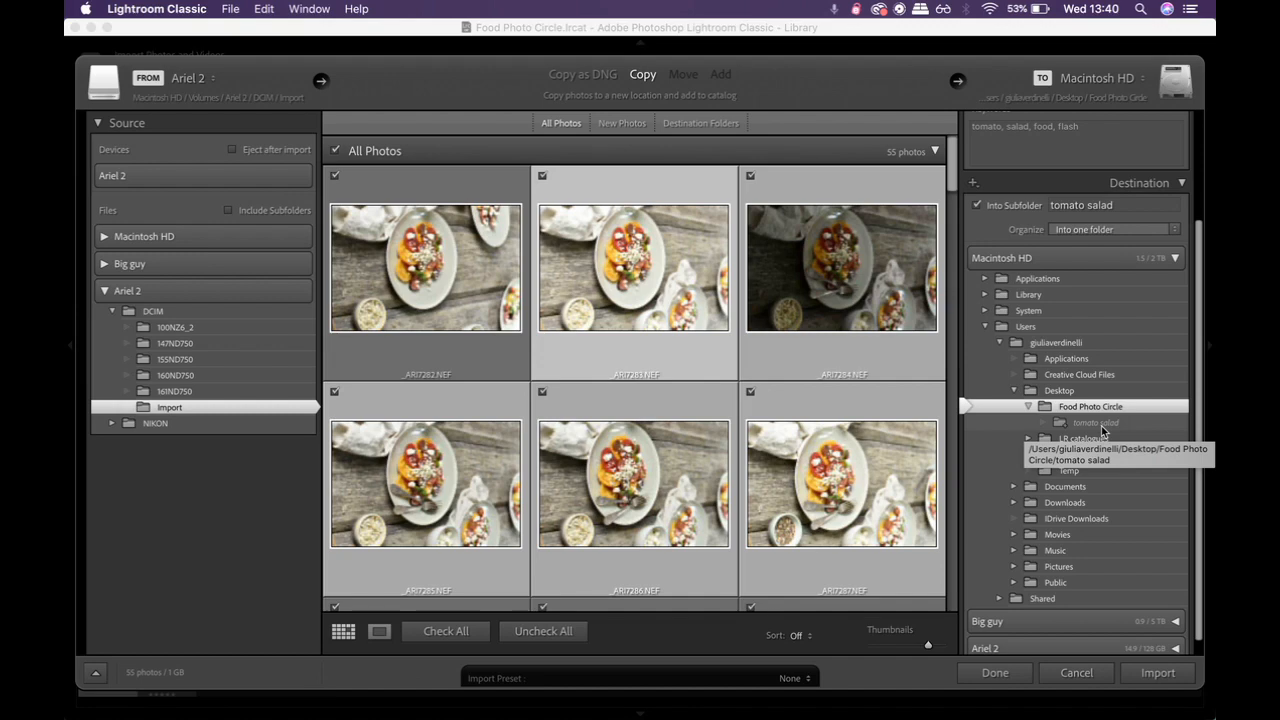
left_click(1158, 673)
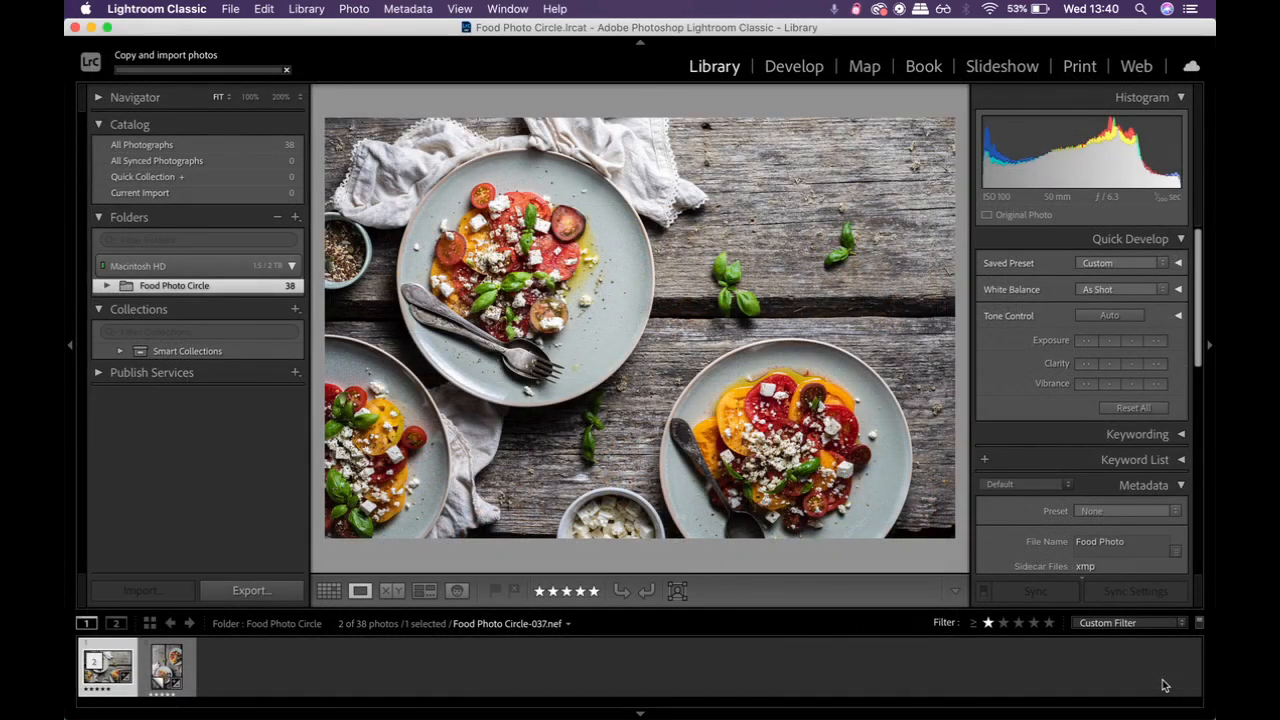